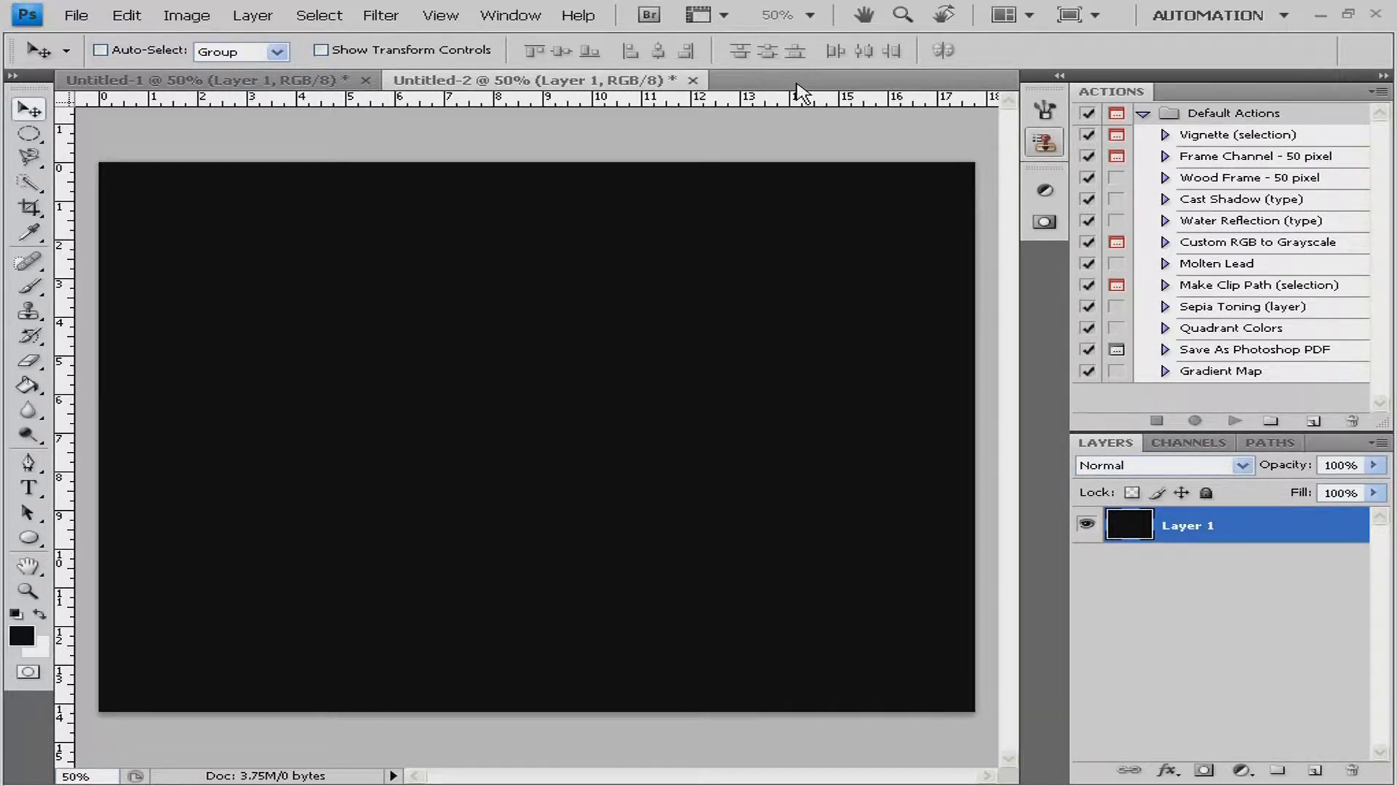
# Add a new layer, pick the Ellipse tool, and set the foreground colour to bright orange.
pyautogui.click(1314, 771)
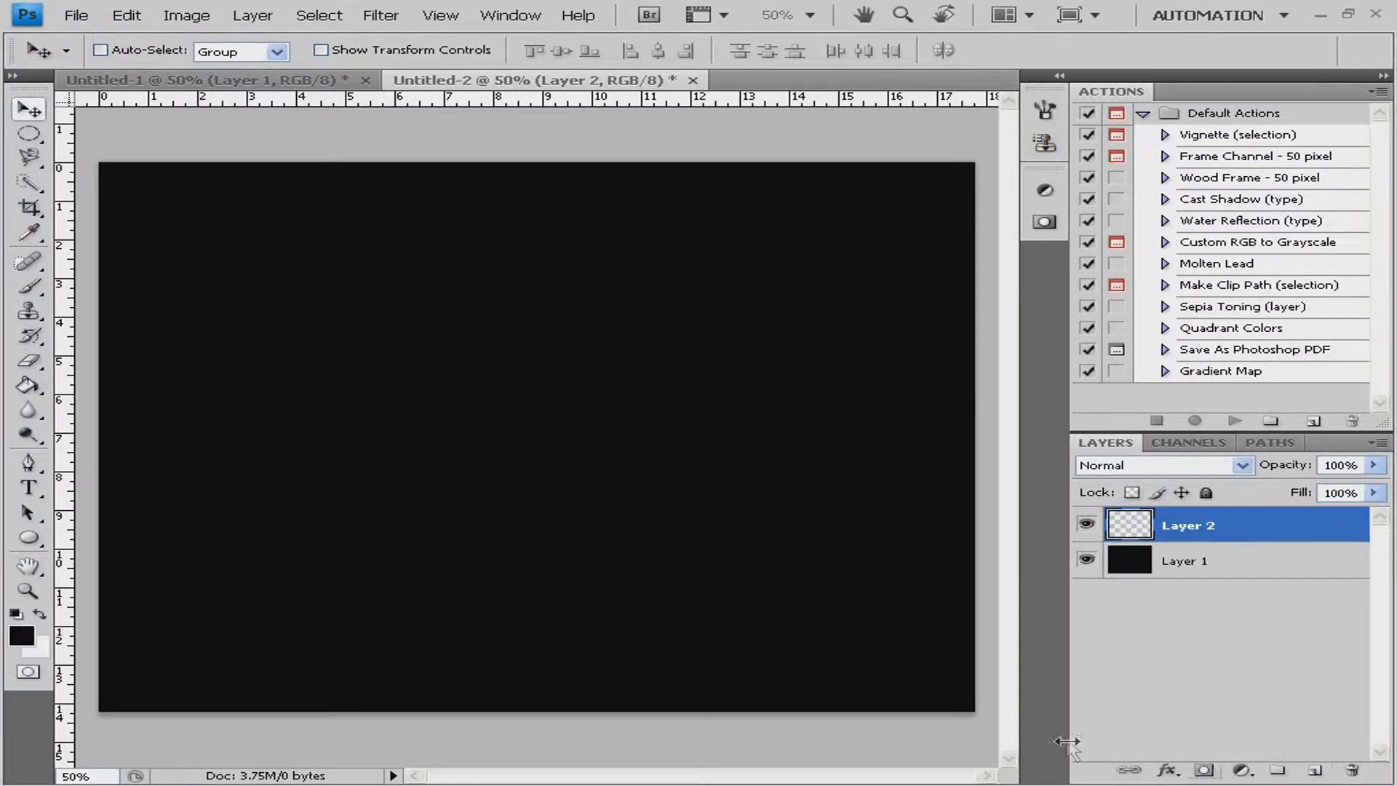
pyautogui.click(30, 542)
pyautogui.click(21, 635)
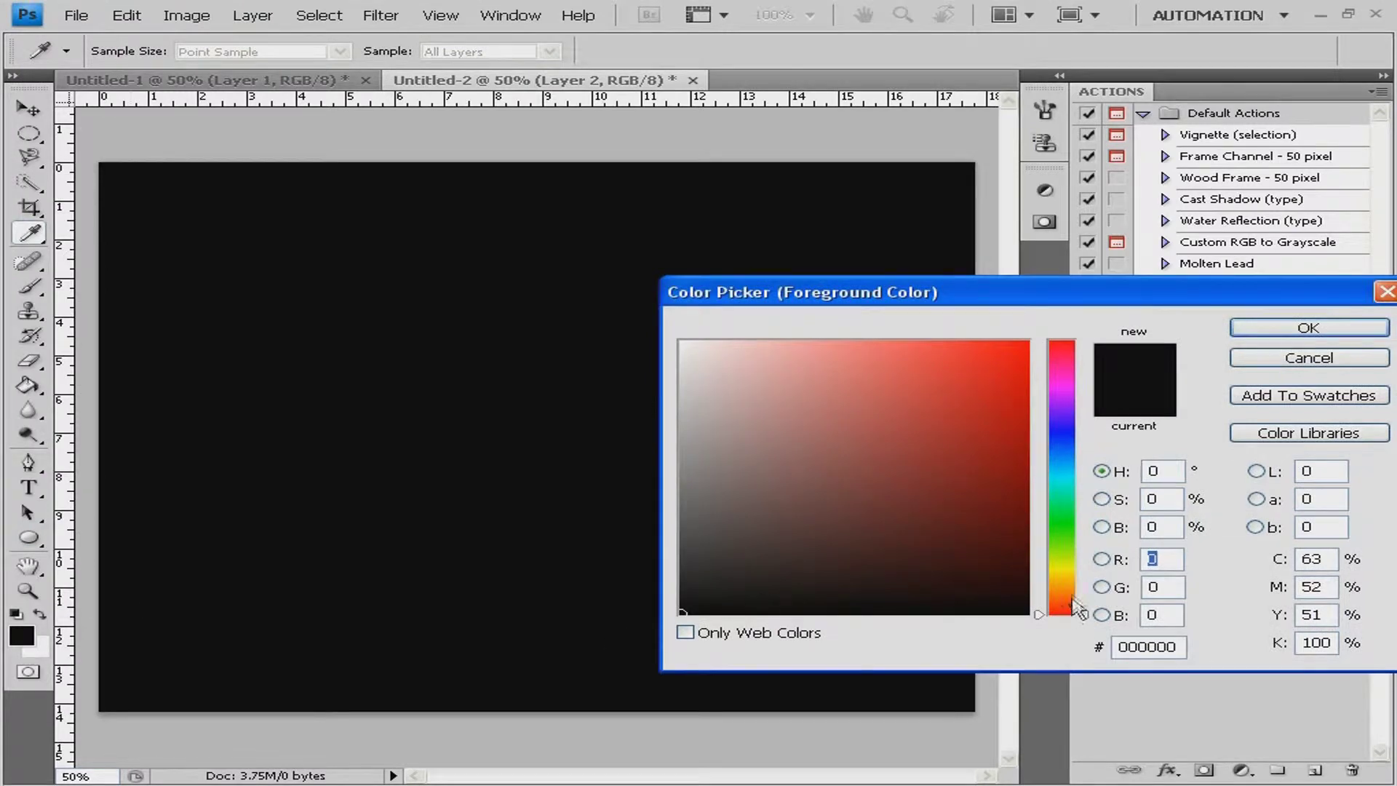
pyautogui.moveTo(1074, 601); pyautogui.dragTo(1062, 588)
pyautogui.click(1001, 359)
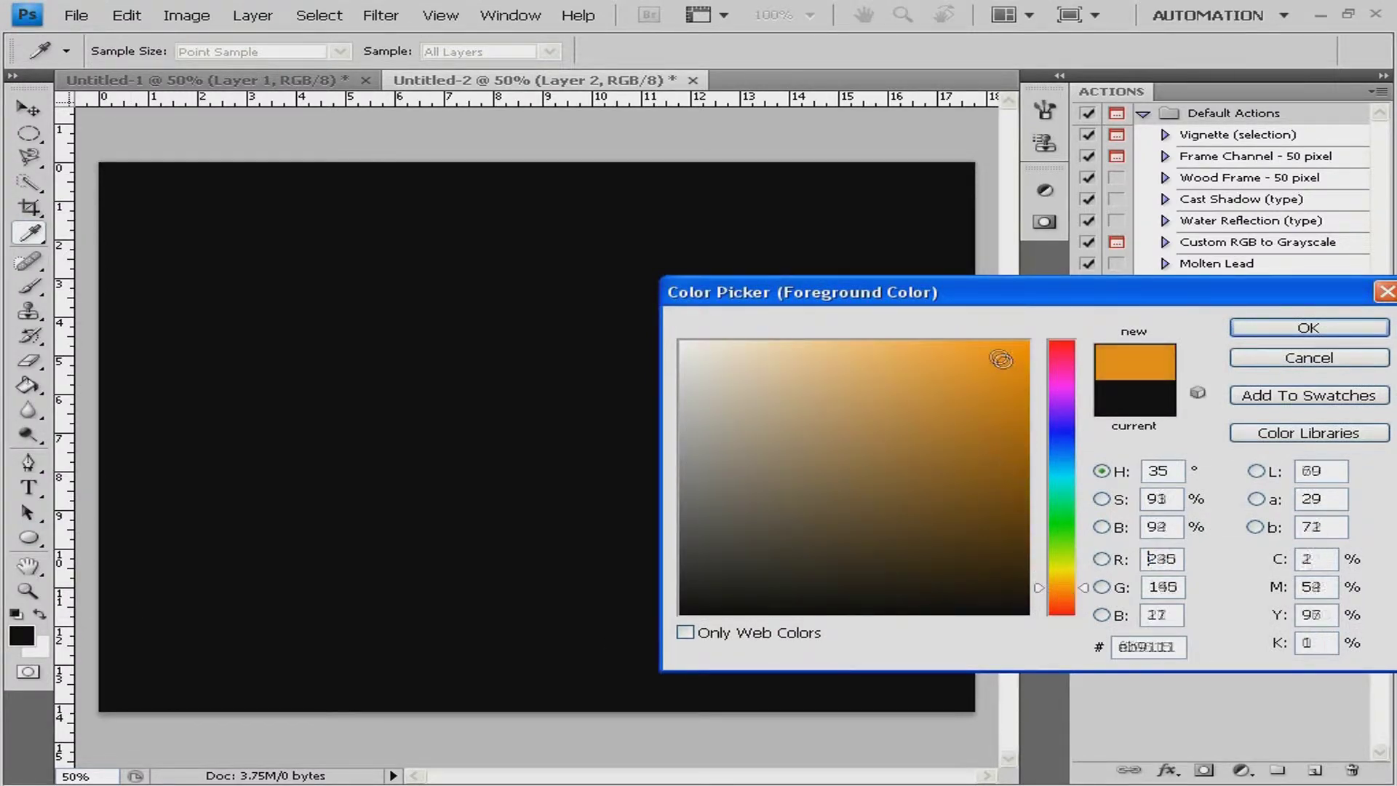
pyautogui.moveTo(1001, 359); pyautogui.dragTo(990, 353)
pyautogui.click(1299, 336)
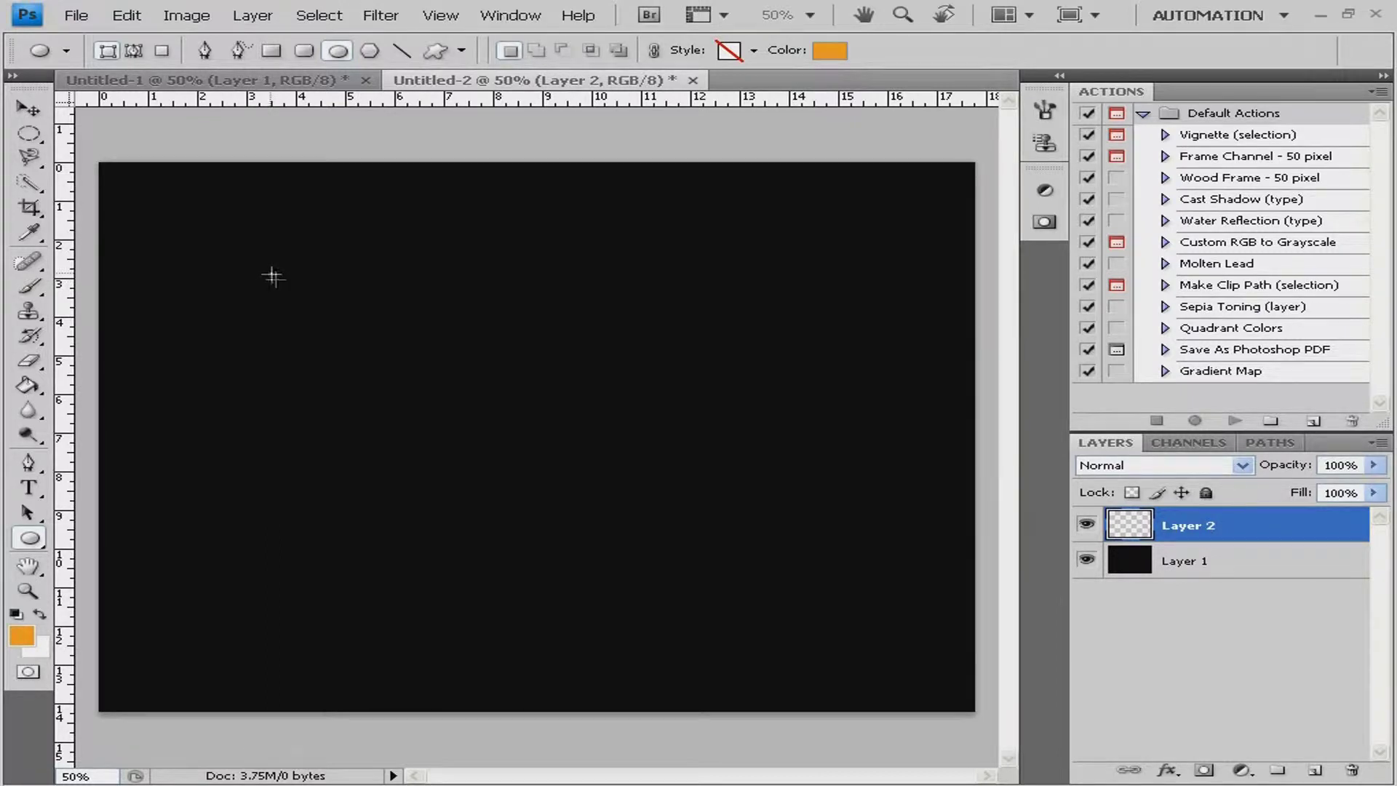
# Draw an orange ellipse, shift it about 100 px right, and add a new empty layer.
pyautogui.moveTo(272, 276); pyautogui.dragTo(785, 591)
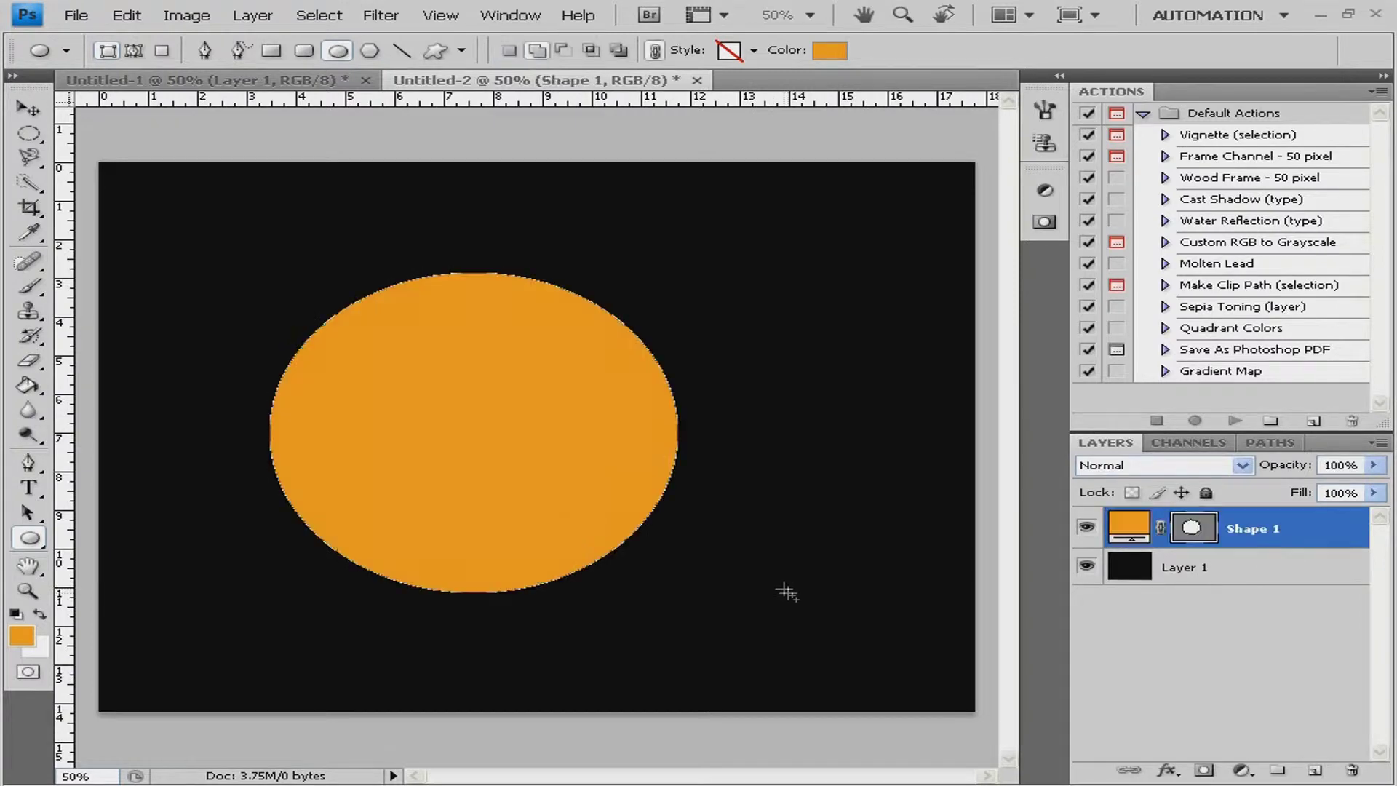
pyautogui.click(24, 114)
pyautogui.moveTo(422, 413); pyautogui.dragTo(489, 408)
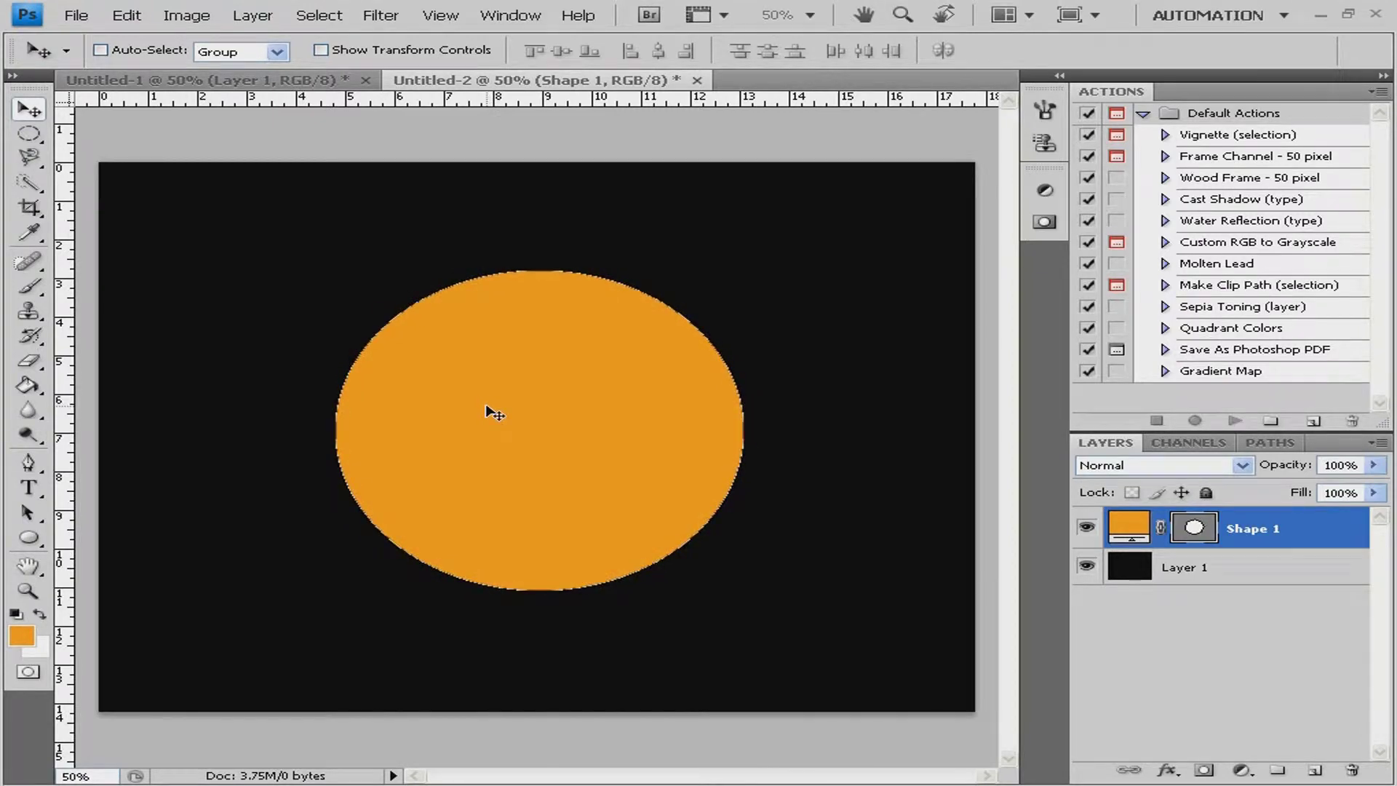
pyautogui.click(1316, 769)
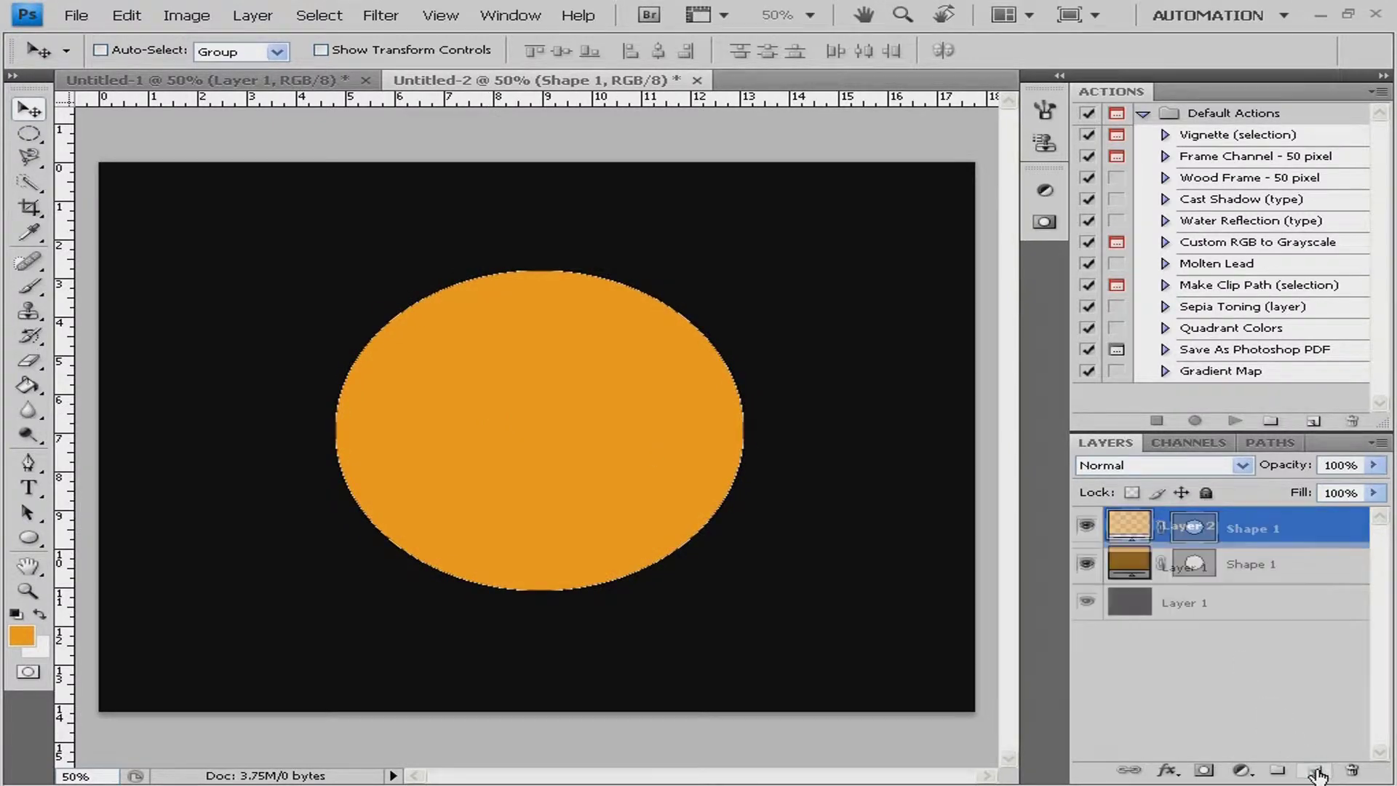
# Draw a black ellipse centered inside the orange one to form a ring.
pyautogui.click(15, 615)
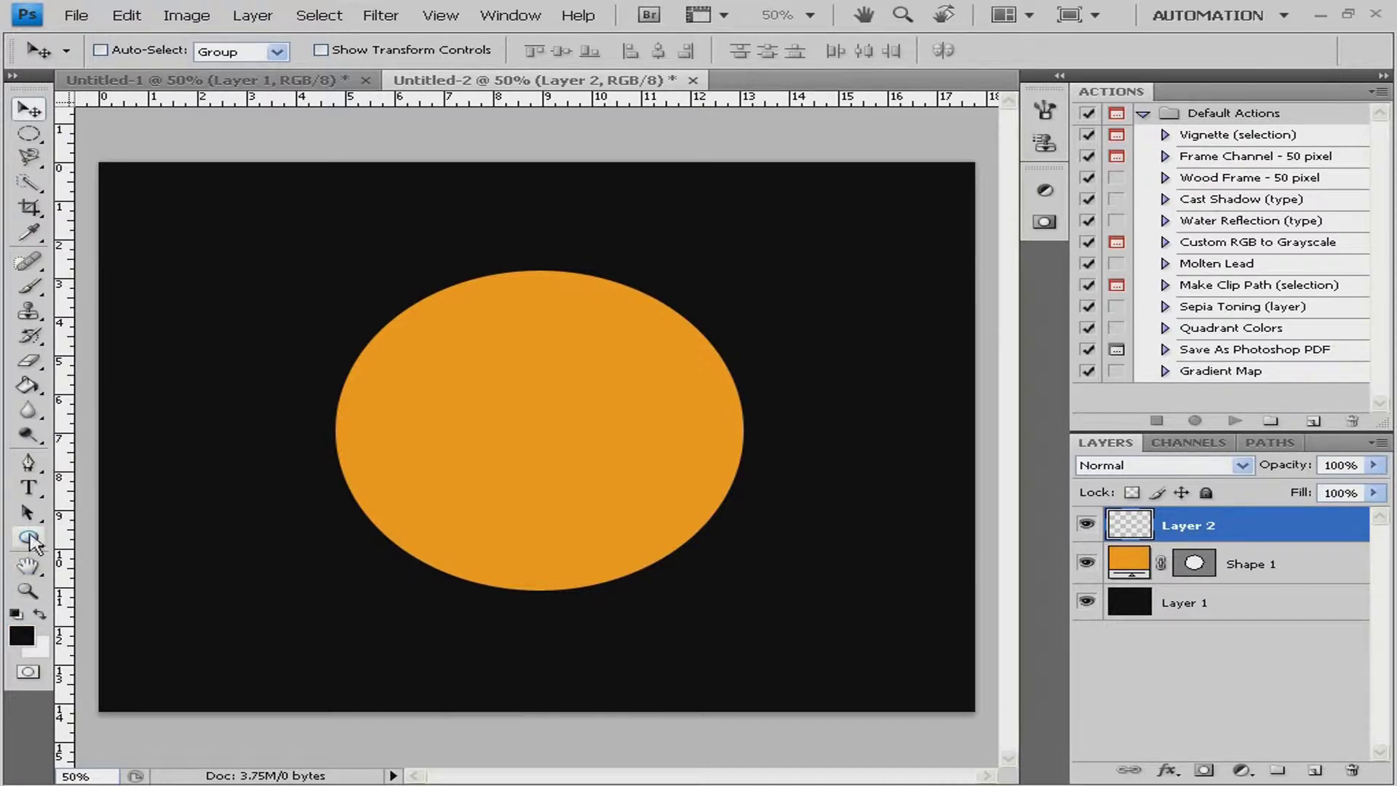
pyautogui.click(31, 539)
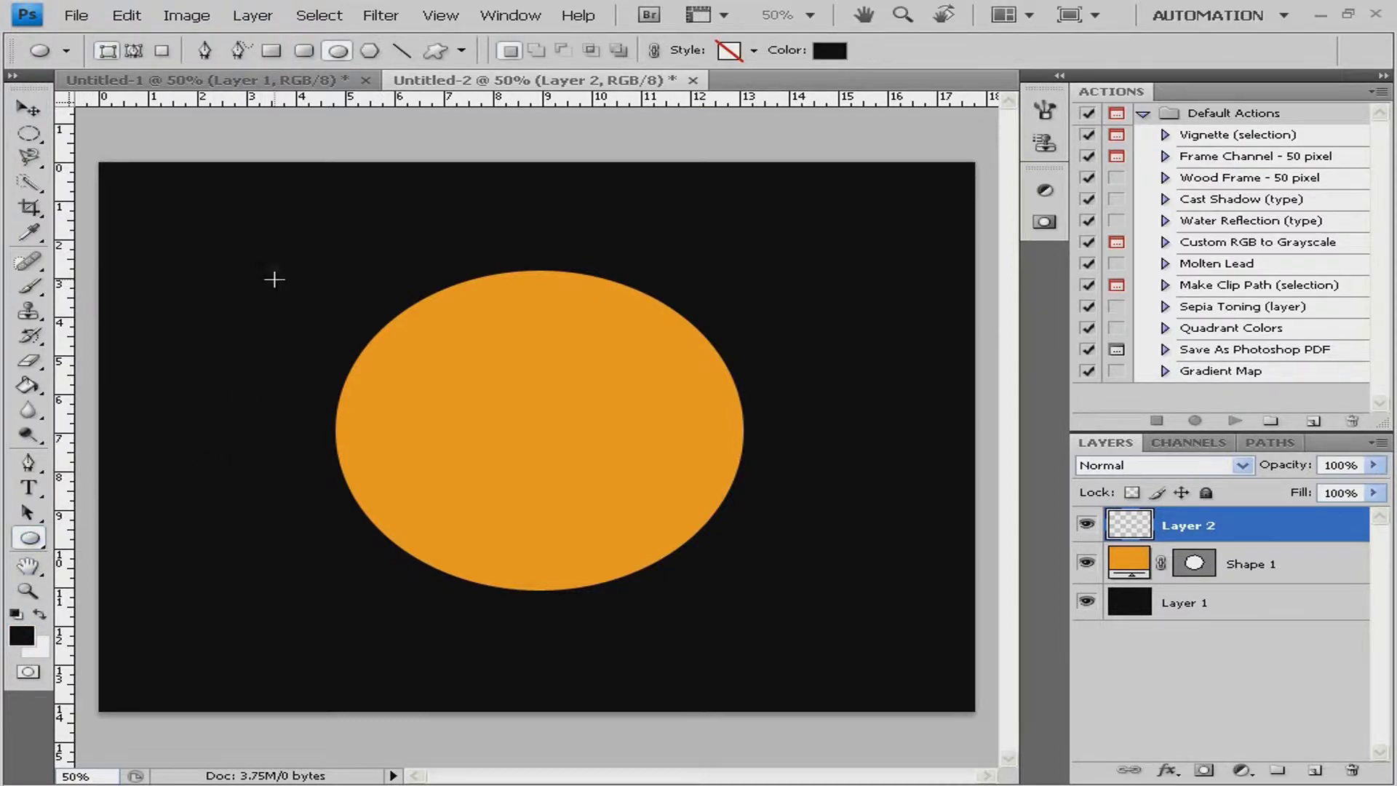
pyautogui.moveTo(274, 273); pyautogui.dragTo(640, 609)
pyautogui.click(29, 109)
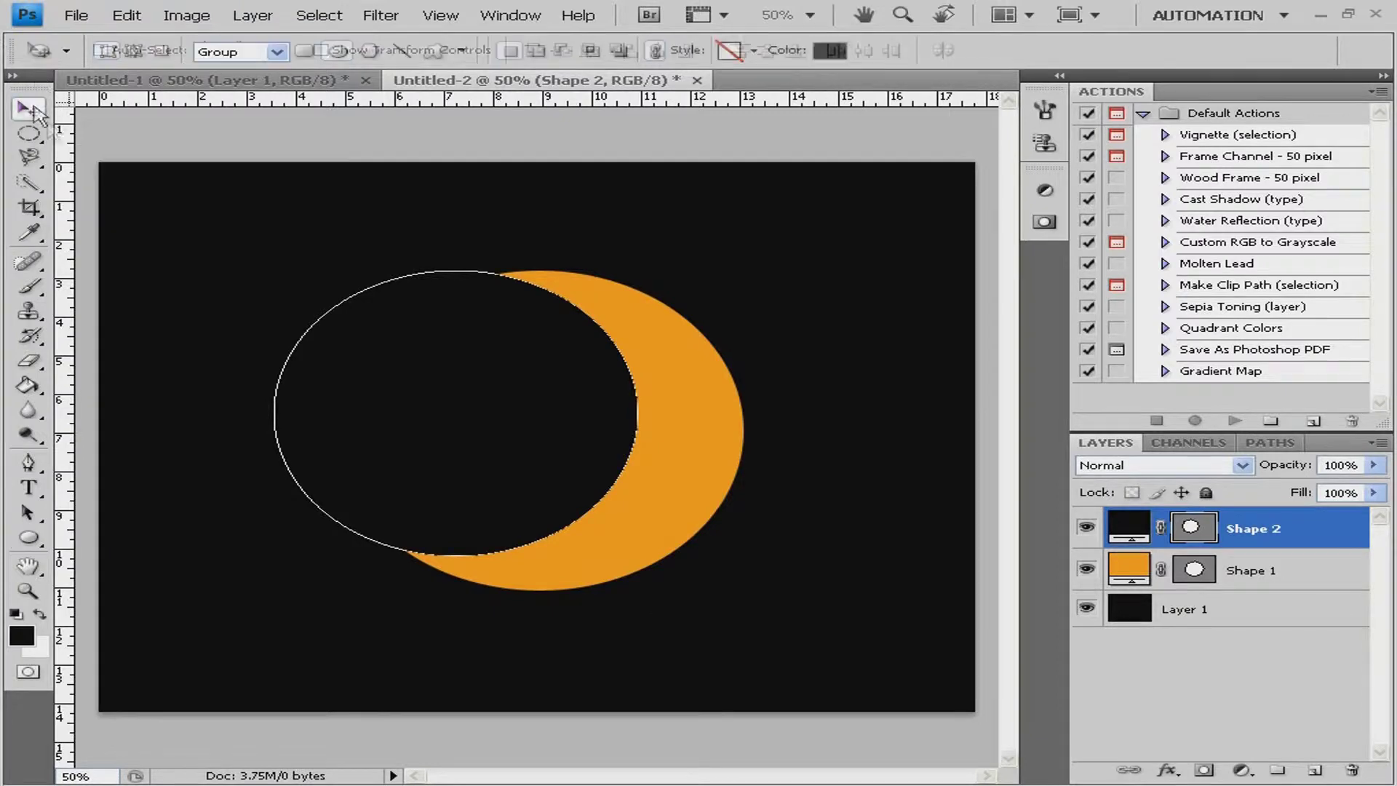
pyautogui.moveTo(437, 405); pyautogui.dragTo(532, 421)
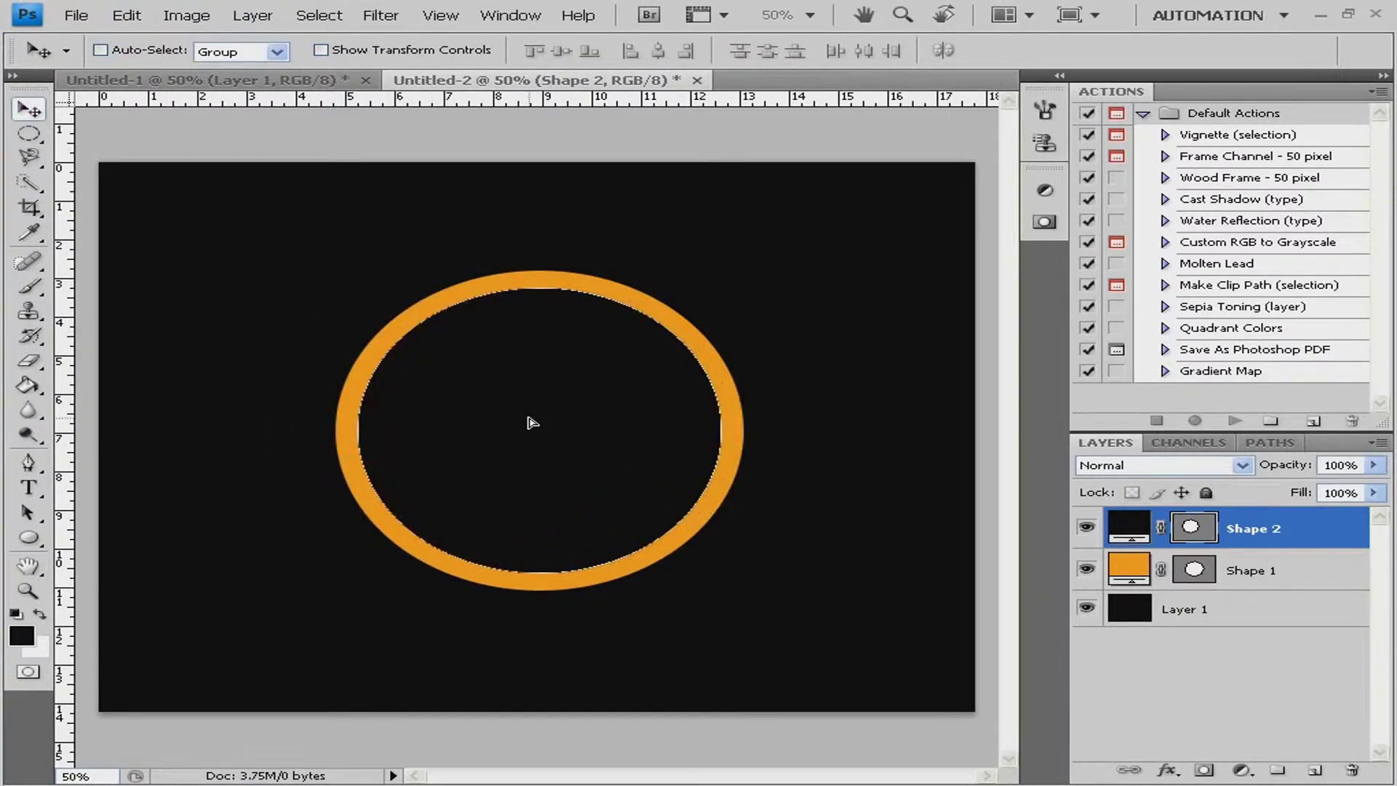
# Merge Shape 1 and Shape 2 down into Layer 1 with Ctrl+E.
pyautogui.click(1294, 573)
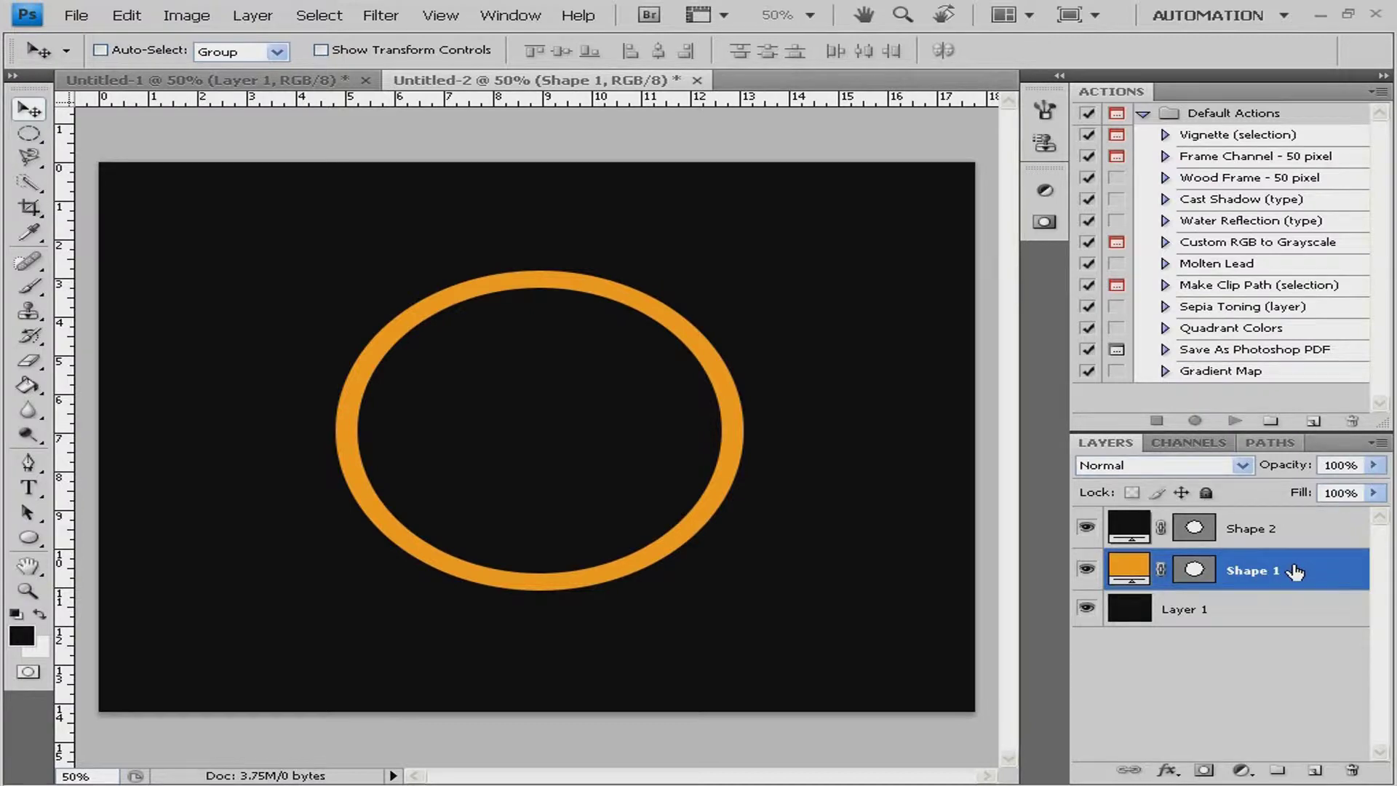
pyautogui.hotkey('ctrl', 'e')
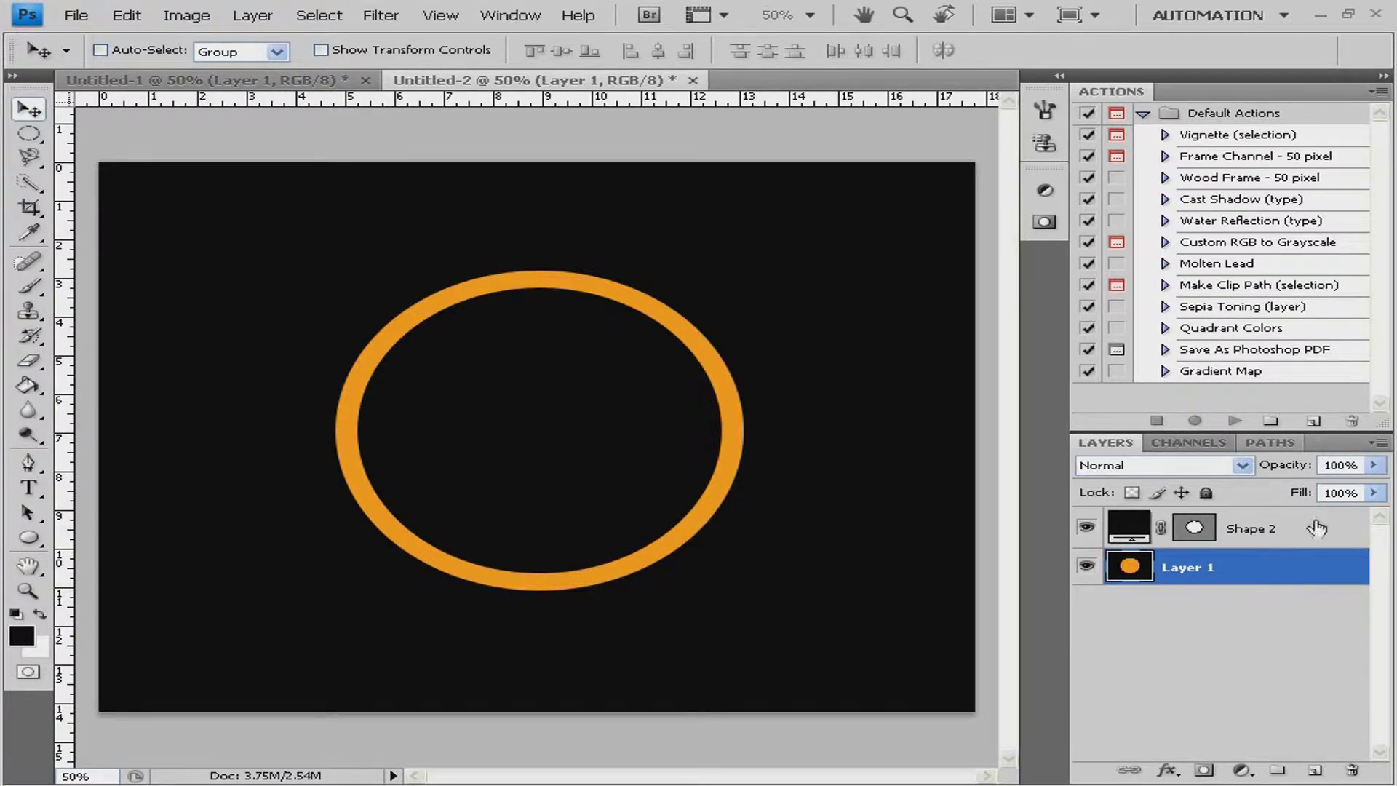
pyautogui.click(1317, 533)
pyautogui.hotkey('ctrl', 'e')
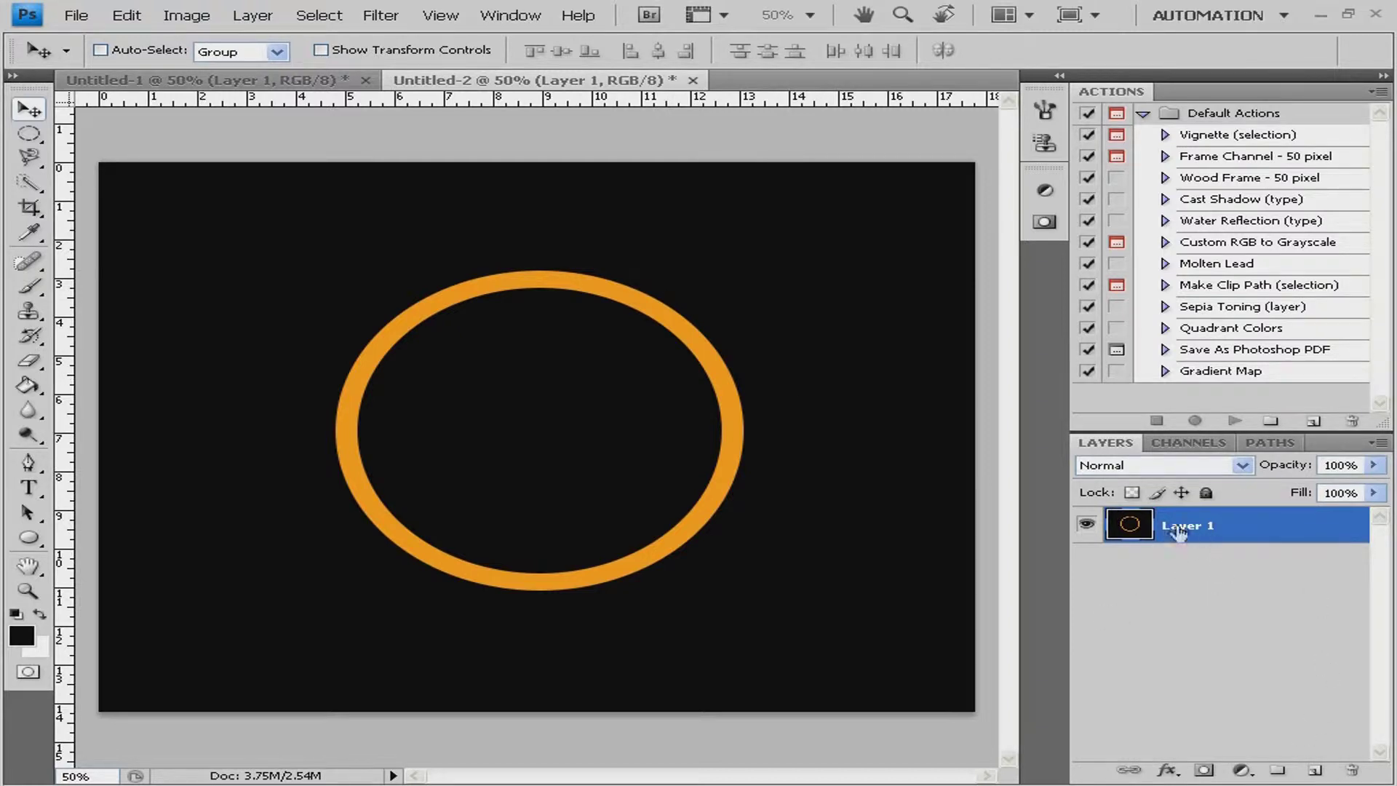
# Apply Filter > Blur > Gaussian Blur with a 7.0-pixel radius to the orange ring.
pyautogui.click(380, 15)
pyautogui.moveTo(431, 184)
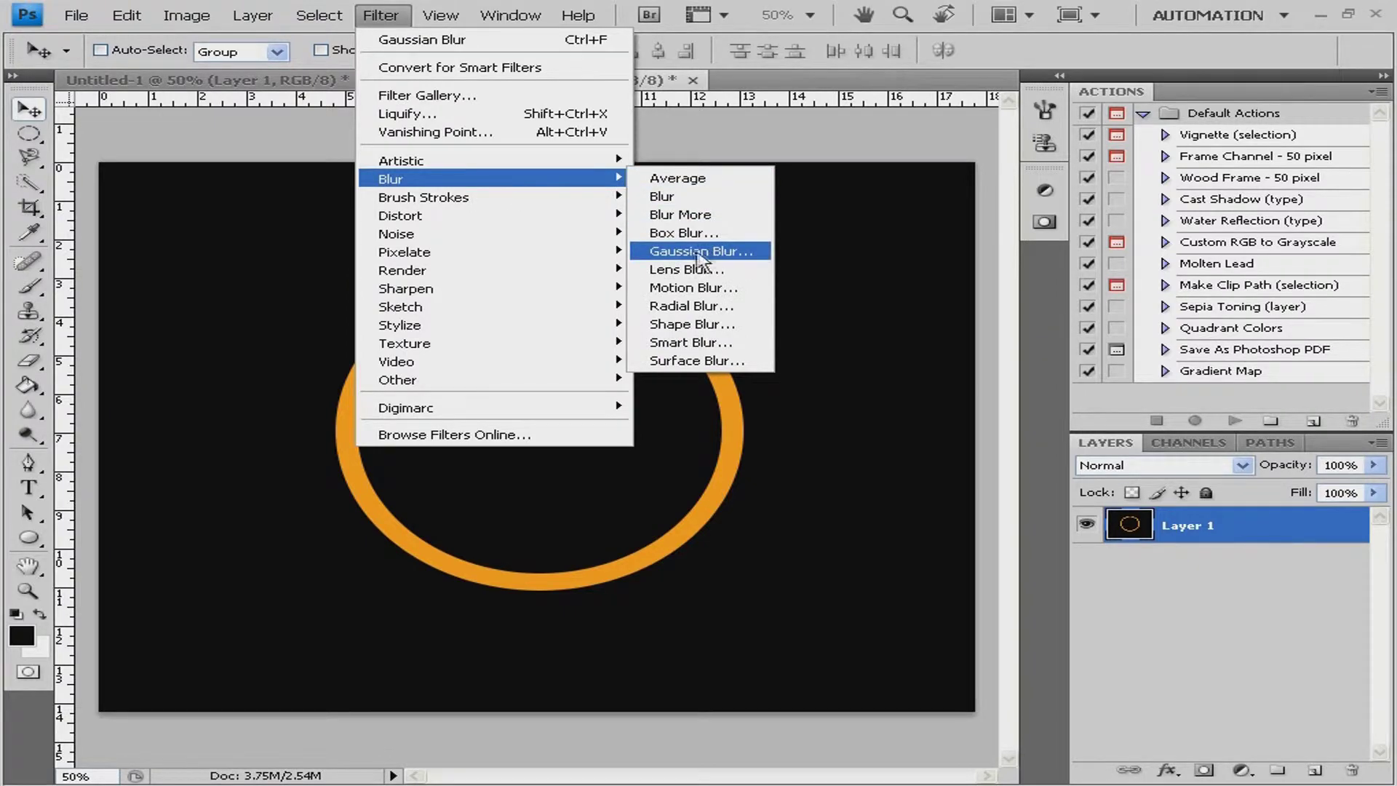
pyautogui.click(698, 253)
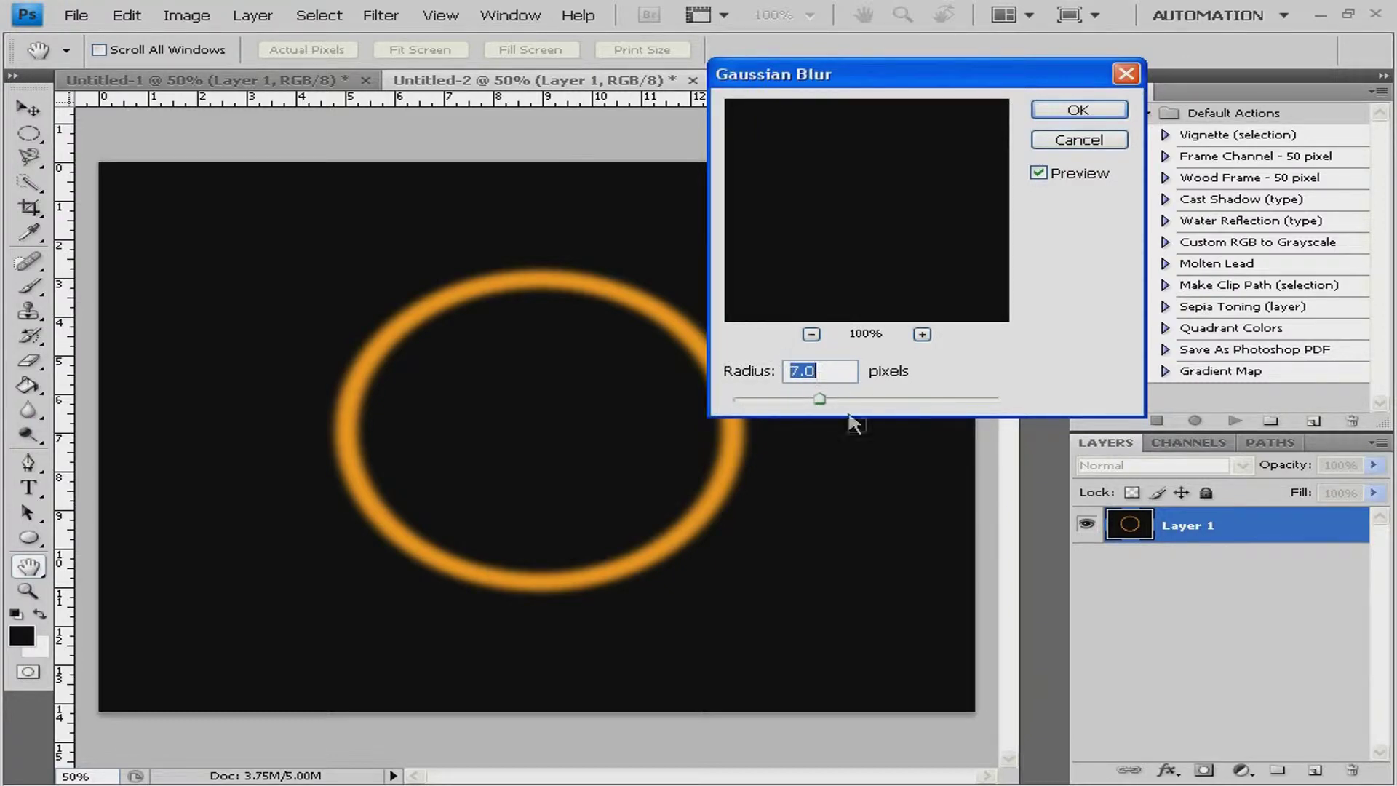
pyautogui.click(1049, 111)
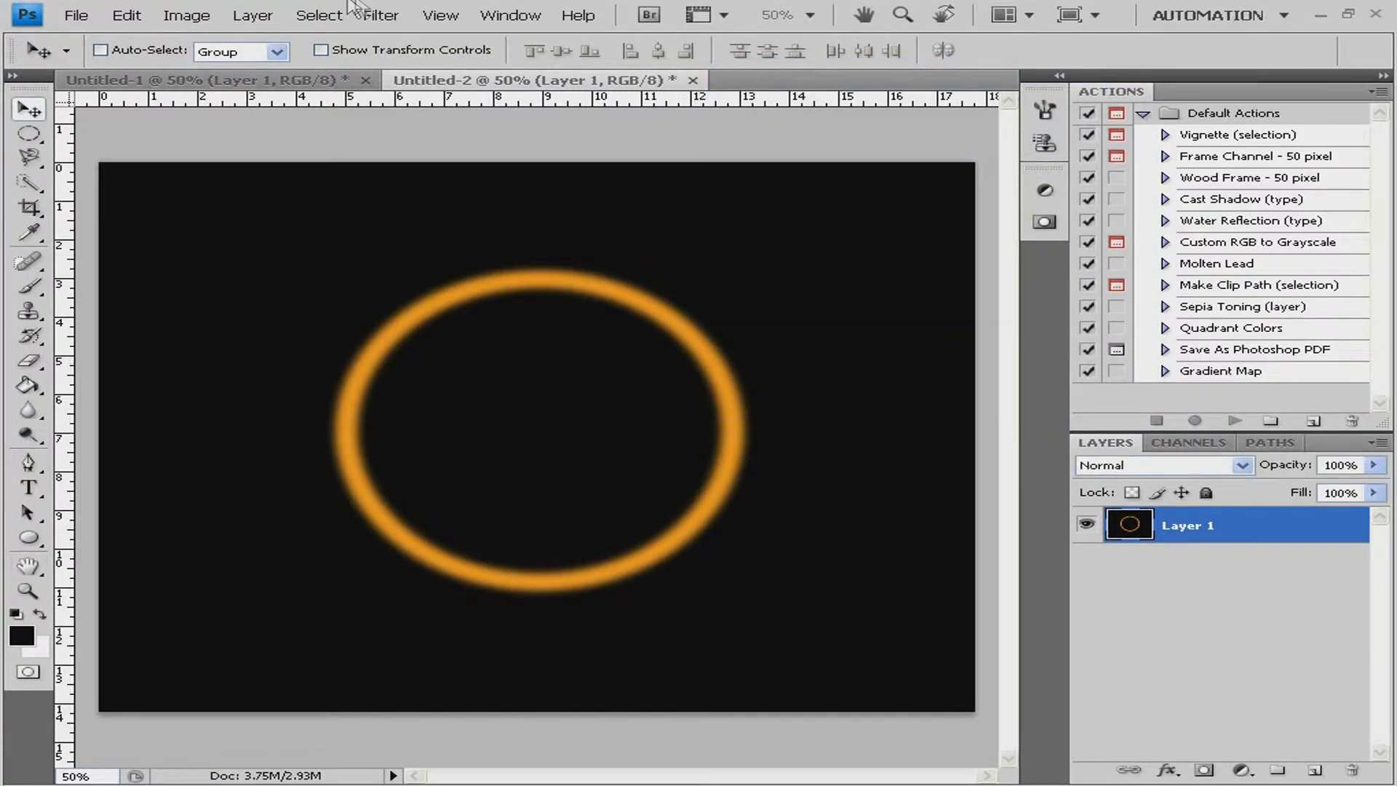
# Open Liquify and set the brush to Size 46 and Density 25.
pyautogui.click(380, 16)
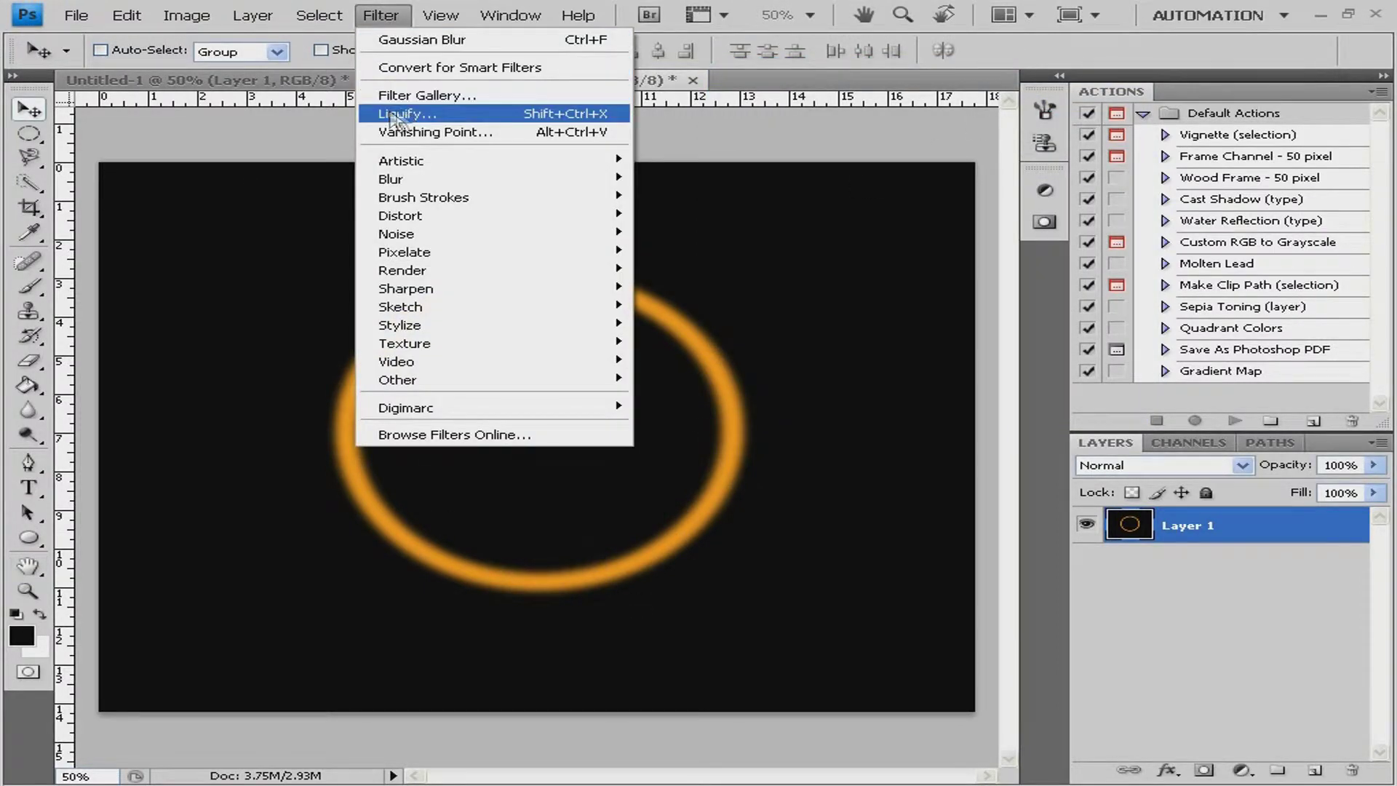
pyautogui.click(407, 114)
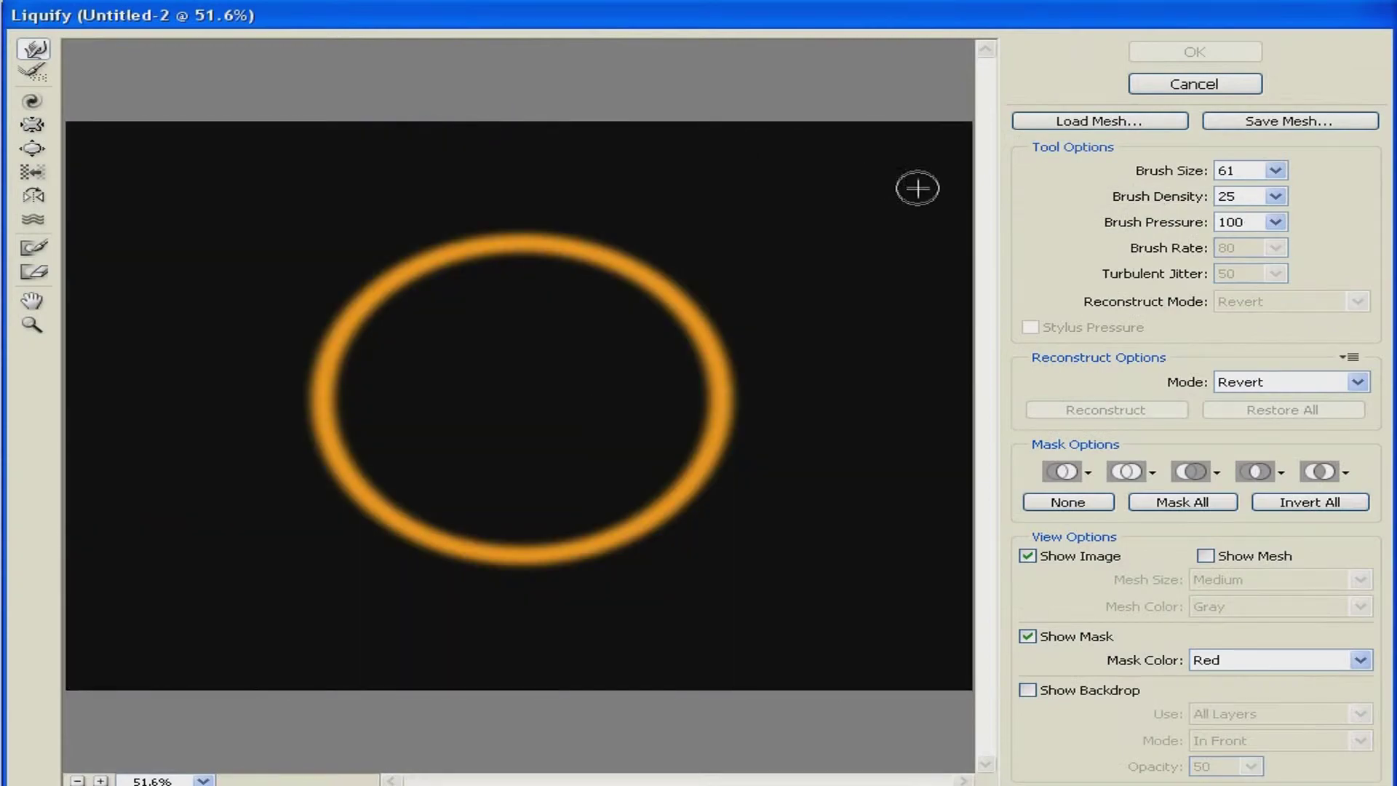
pyautogui.click(1275, 170)
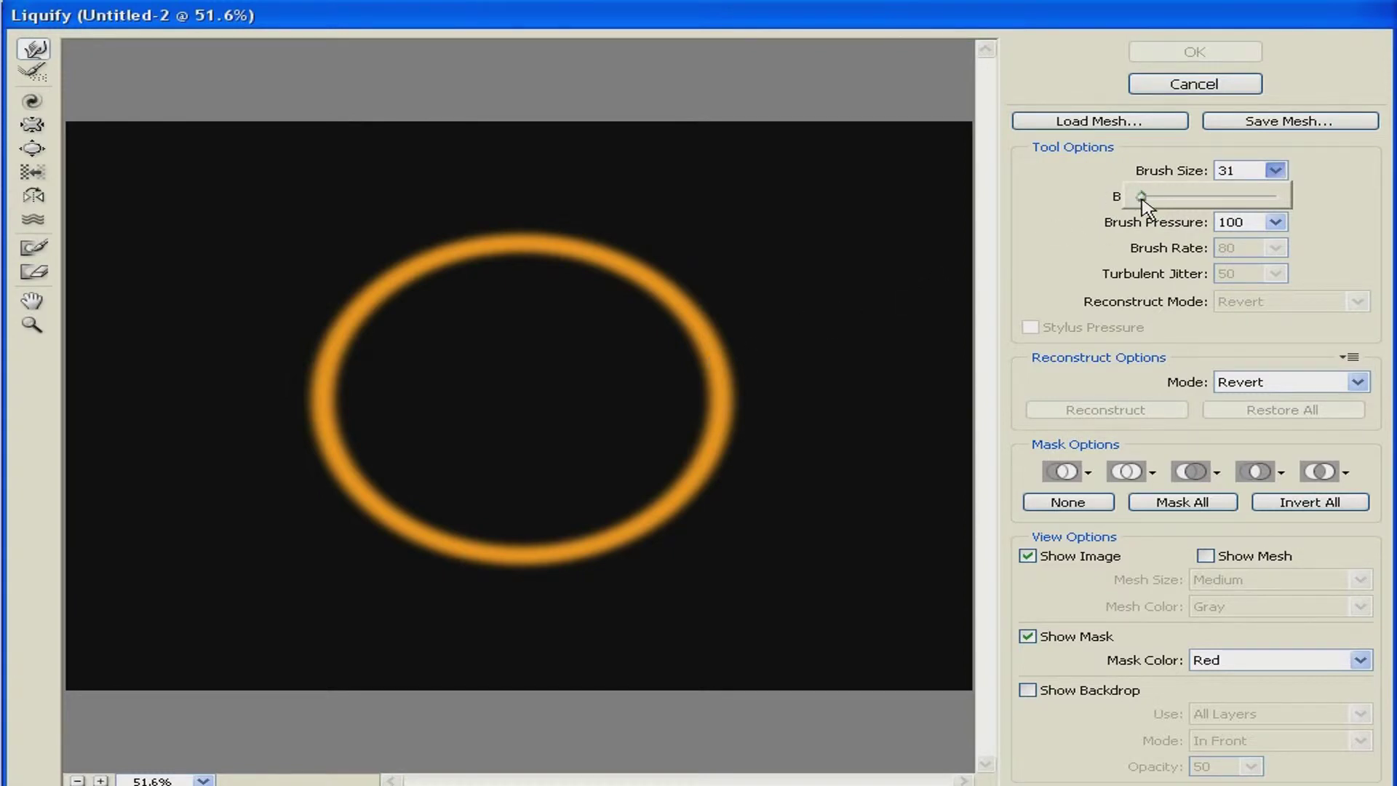
pyautogui.click(729, 343)
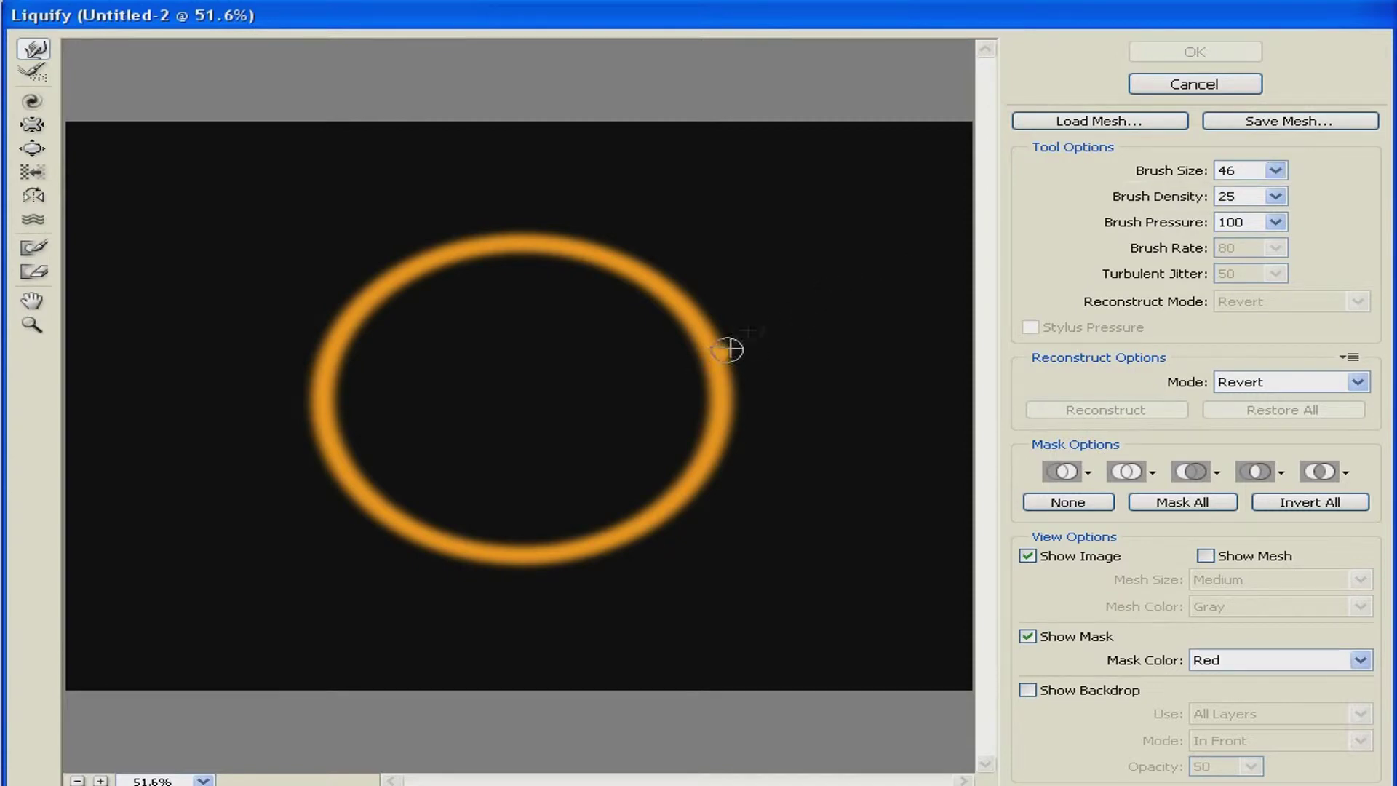
# Warp spikes outward from the ring's right, lower-right, bottom and lower-left edges.
pyautogui.moveTo(729, 343)
pyautogui.mouseDown()
pyautogui.moveTo(758, 347)
pyautogui.moveTo(748, 325)
pyautogui.mouseUp()
pyautogui.moveTo(726, 374)
pyautogui.mouseDown()
pyautogui.moveTo(832, 381)
pyautogui.moveTo(743, 398)
pyautogui.moveTo(711, 377)
pyautogui.moveTo(847, 400)
pyautogui.moveTo(722, 379)
pyautogui.moveTo(797, 384)
pyautogui.mouseUp()
pyautogui.moveTo(713, 408)
pyautogui.mouseDown()
pyautogui.moveTo(792, 457)
pyautogui.moveTo(748, 442)
pyautogui.moveTo(709, 451)
pyautogui.moveTo(814, 492)
pyautogui.moveTo(708, 453)
pyautogui.moveTo(815, 506)
pyautogui.moveTo(905, 419)
pyautogui.moveTo(667, 454)
pyautogui.moveTo(775, 581)
pyautogui.moveTo(653, 514)
pyautogui.moveTo(688, 601)
pyautogui.mouseUp()
pyautogui.moveTo(639, 504); pyautogui.dragTo(683, 604)
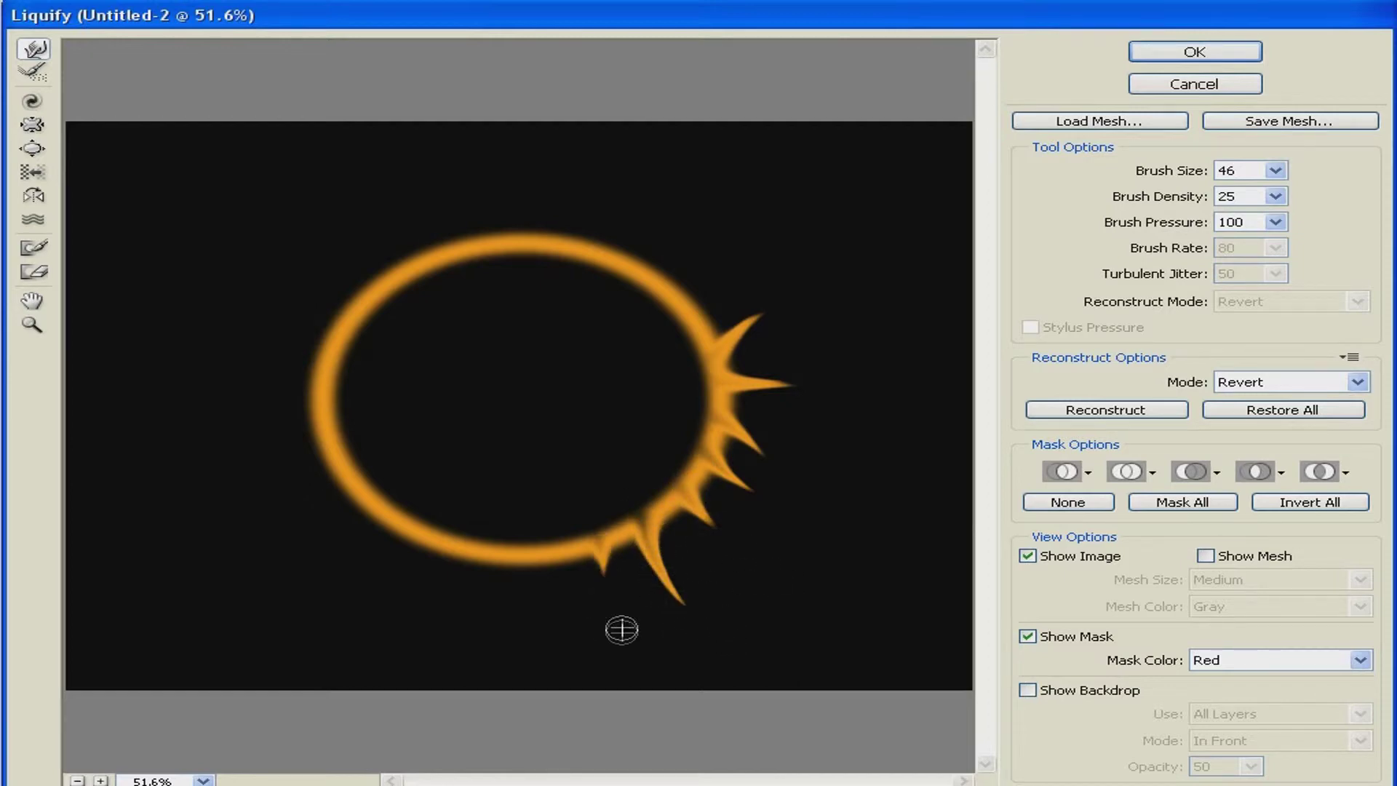
pyautogui.moveTo(593, 544)
pyautogui.mouseDown()
pyautogui.moveTo(603, 591)
pyautogui.moveTo(560, 592)
pyautogui.mouseUp()
pyautogui.moveTo(509, 542); pyautogui.dragTo(502, 586)
pyautogui.moveTo(466, 542); pyautogui.dragTo(464, 596)
pyautogui.moveTo(422, 520)
pyautogui.mouseDown()
pyautogui.moveTo(370, 603)
pyautogui.moveTo(386, 538)
pyautogui.moveTo(328, 576)
pyautogui.mouseUp()
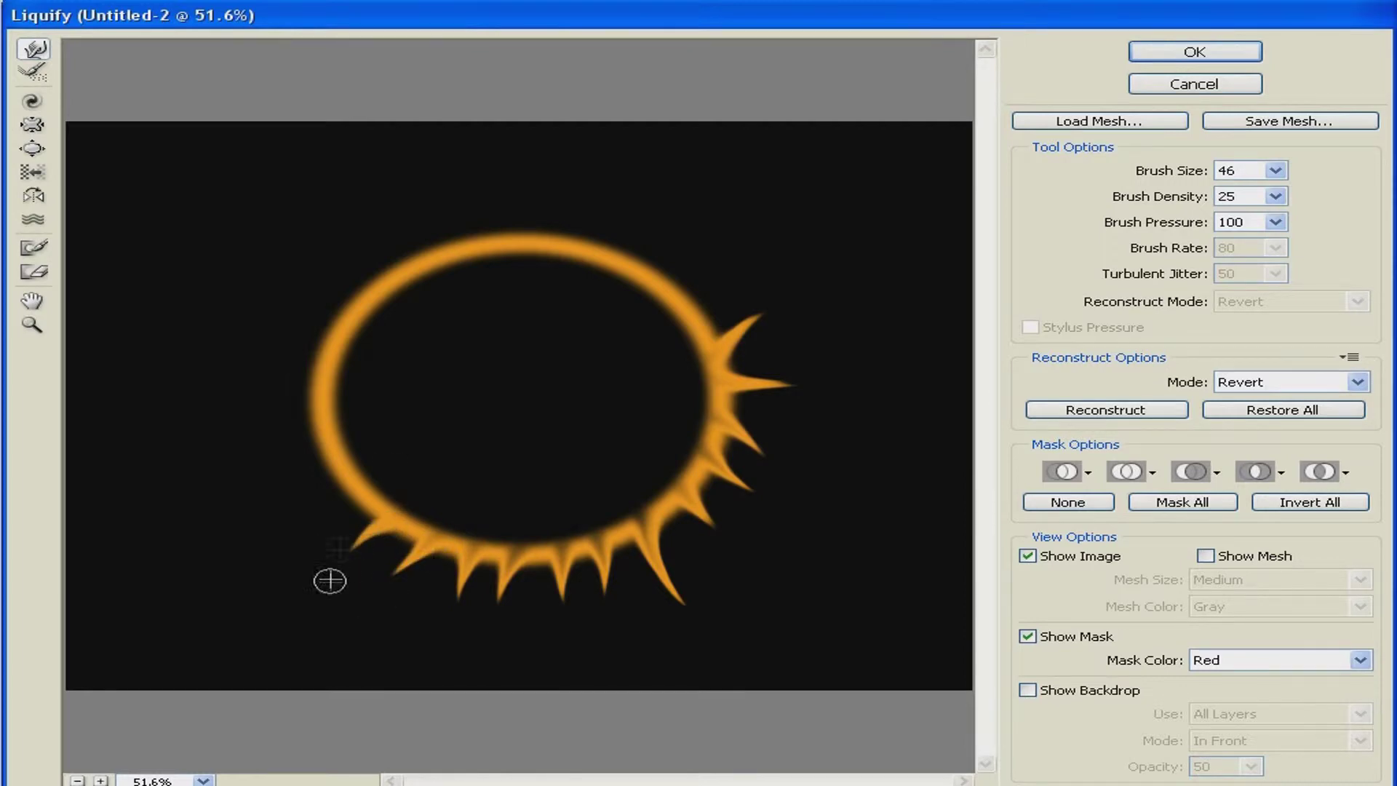
# Warp more spikes outward from the ring's upper-right, left, upper-left and top edges.
pyautogui.moveTo(709, 331)
pyautogui.mouseDown()
pyautogui.moveTo(740, 274)
pyautogui.moveTo(691, 317)
pyautogui.moveTo(672, 297)
pyautogui.moveTo(719, 235)
pyautogui.mouseUp()
pyautogui.moveTo(633, 287)
pyautogui.mouseDown()
pyautogui.moveTo(636, 242)
pyautogui.moveTo(652, 250)
pyautogui.moveTo(671, 213)
pyautogui.mouseUp()
pyautogui.moveTo(596, 254); pyautogui.dragTo(609, 205)
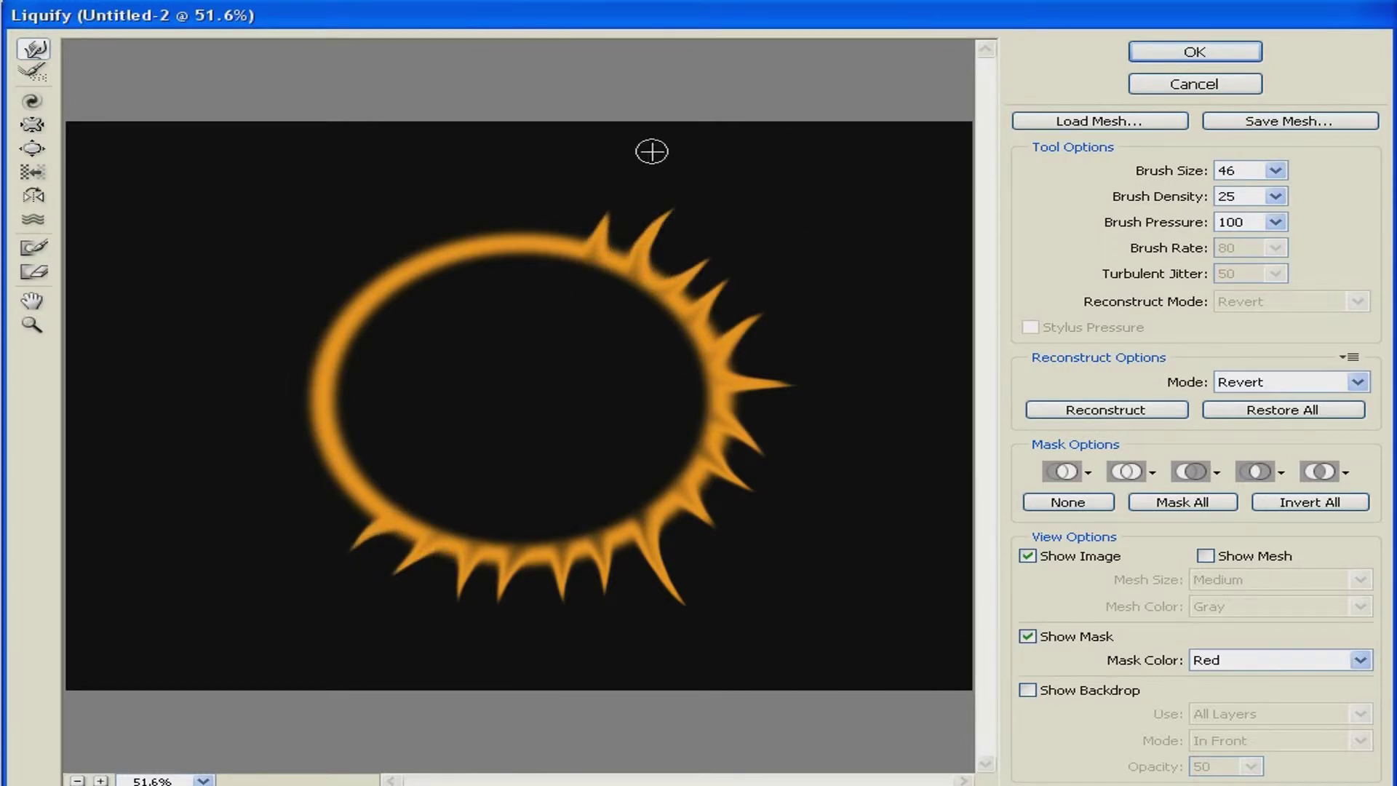
pyautogui.moveTo(368, 493)
pyautogui.mouseDown()
pyautogui.moveTo(306, 506)
pyautogui.moveTo(318, 461)
pyautogui.moveTo(284, 452)
pyautogui.moveTo(281, 427)
pyautogui.mouseUp()
pyautogui.moveTo(331, 389)
pyautogui.mouseDown()
pyautogui.moveTo(269, 362)
pyautogui.moveTo(302, 295)
pyautogui.moveTo(277, 211)
pyautogui.mouseUp()
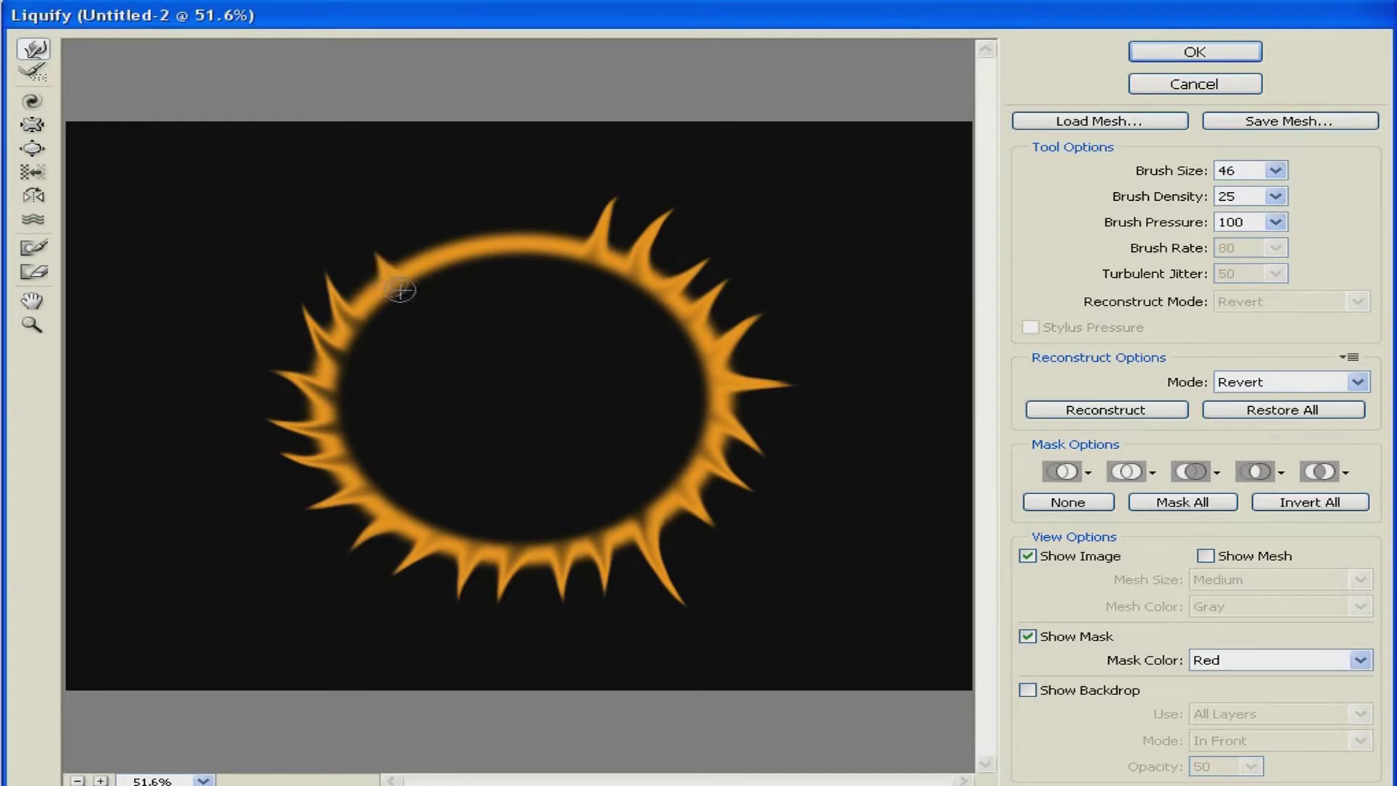
pyautogui.moveTo(400, 290); pyautogui.dragTo(269, 201)
pyautogui.moveTo(421, 263); pyautogui.dragTo(408, 205)
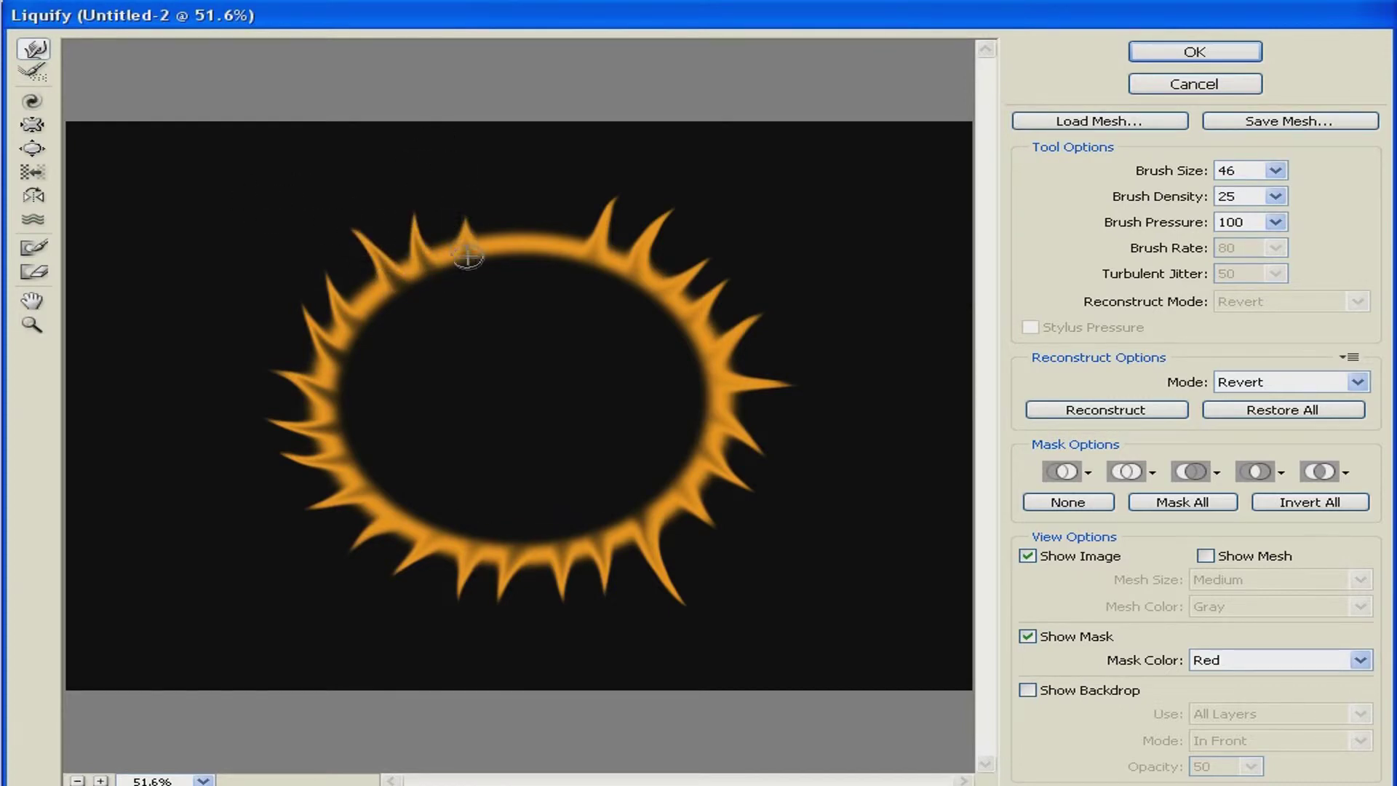
pyautogui.moveTo(465, 249)
pyautogui.mouseDown()
pyautogui.moveTo(463, 205)
pyautogui.moveTo(506, 192)
pyautogui.mouseUp()
pyautogui.moveTo(543, 249)
pyautogui.mouseDown()
pyautogui.moveTo(587, 162)
pyautogui.moveTo(566, 249)
pyautogui.moveTo(565, 195)
pyautogui.mouseUp()
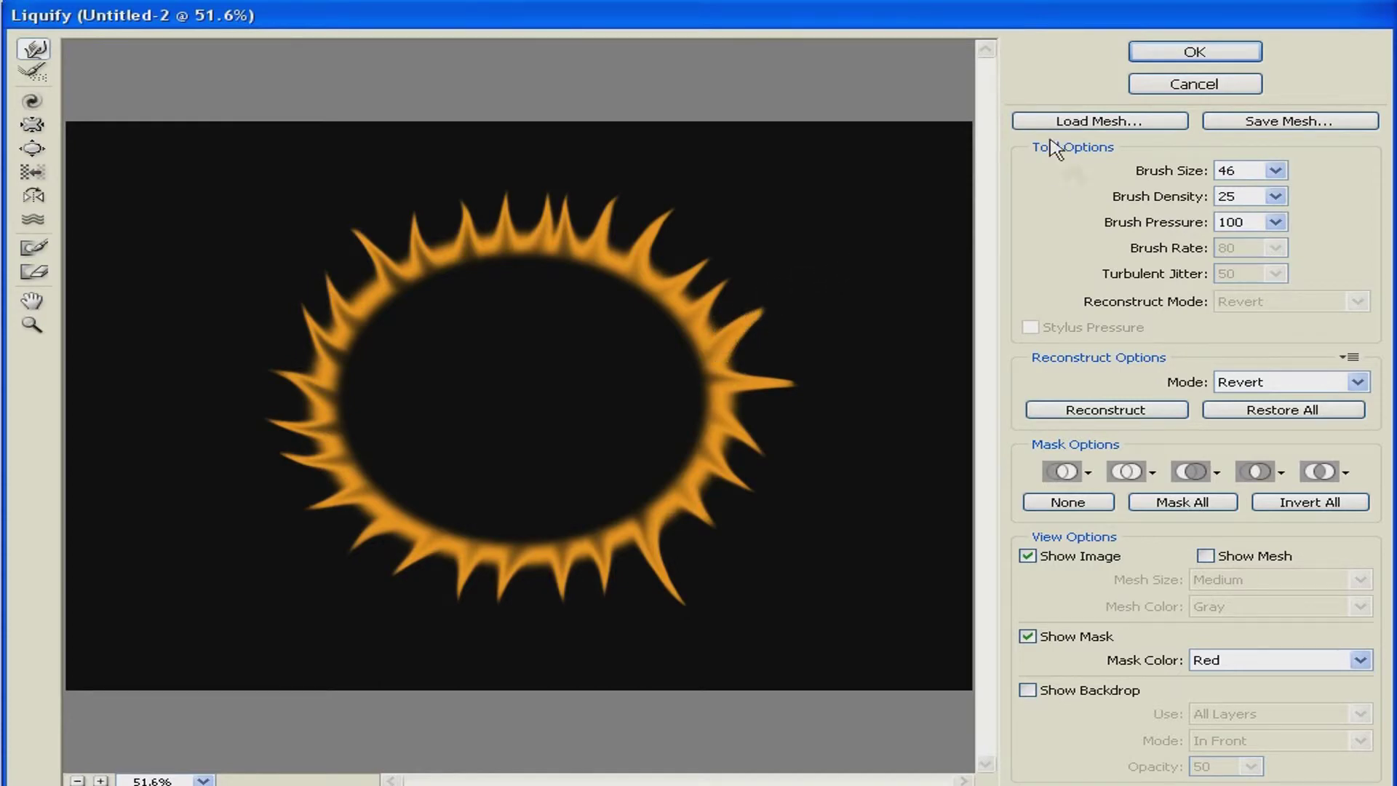
pyautogui.click(1275, 196)
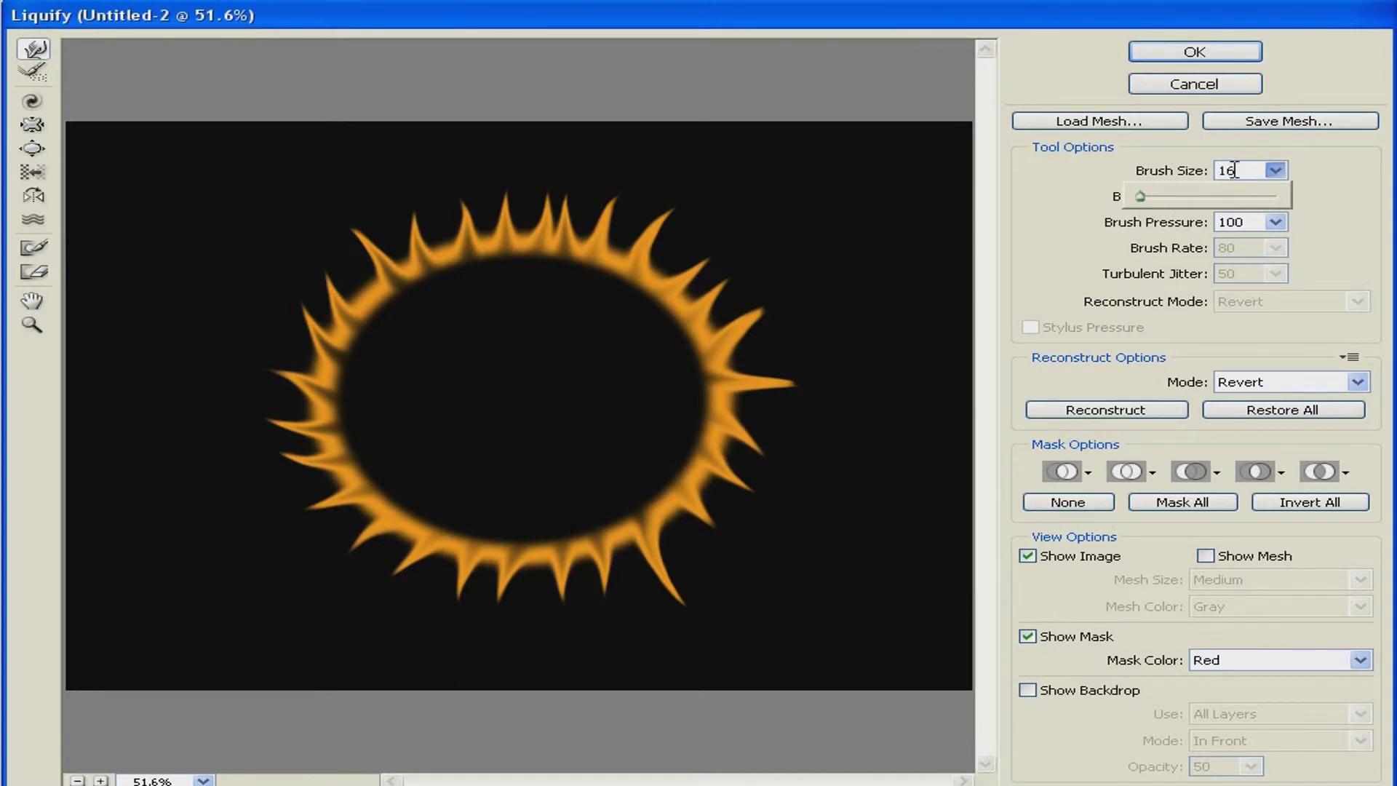
# Set Brush Size to 20 and pull small wisps inward along the ring's left and lower inner edge.
pyautogui.click(1188, 172)
pyautogui.write('20')
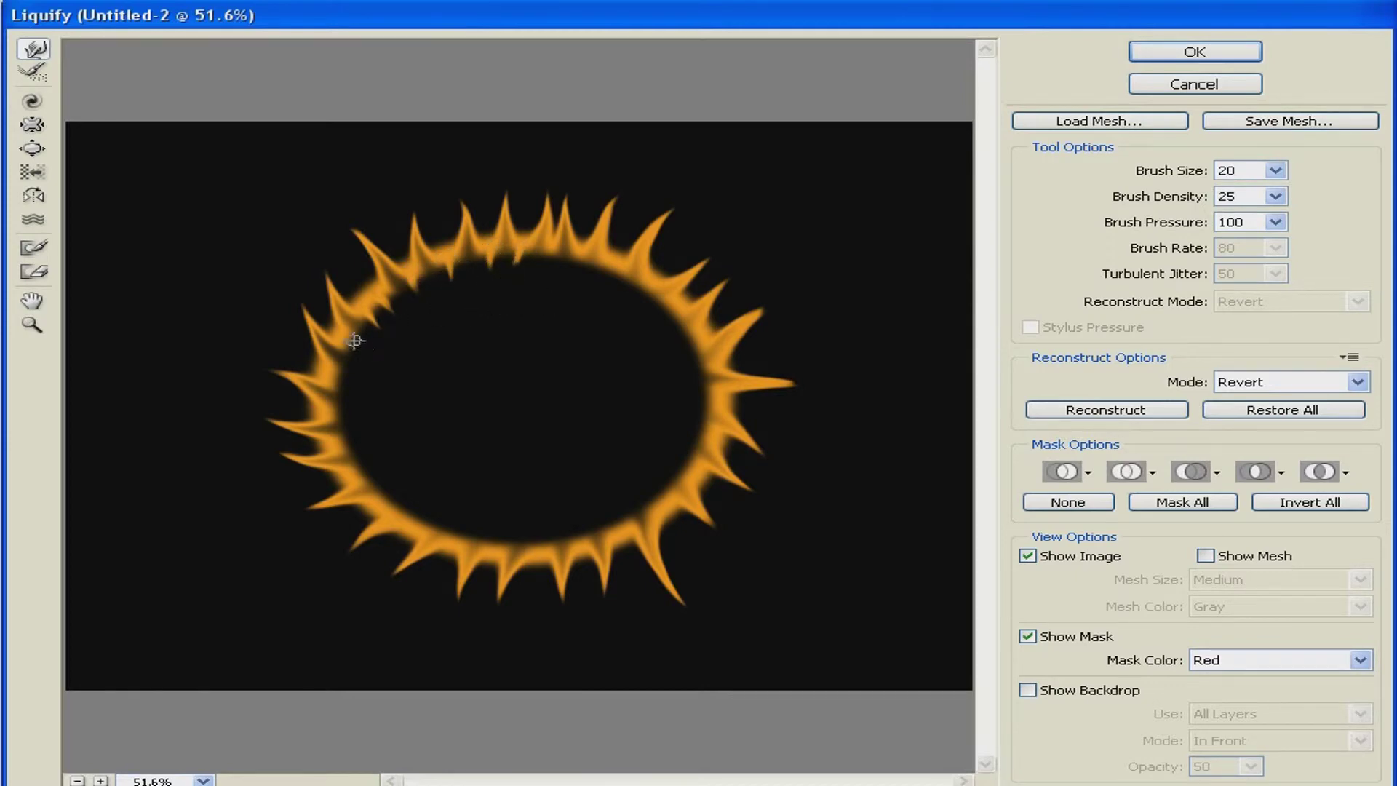
pyautogui.moveTo(336, 403)
pyautogui.mouseDown()
pyautogui.moveTo(389, 427)
pyautogui.moveTo(359, 427)
pyautogui.moveTo(439, 427)
pyautogui.mouseUp()
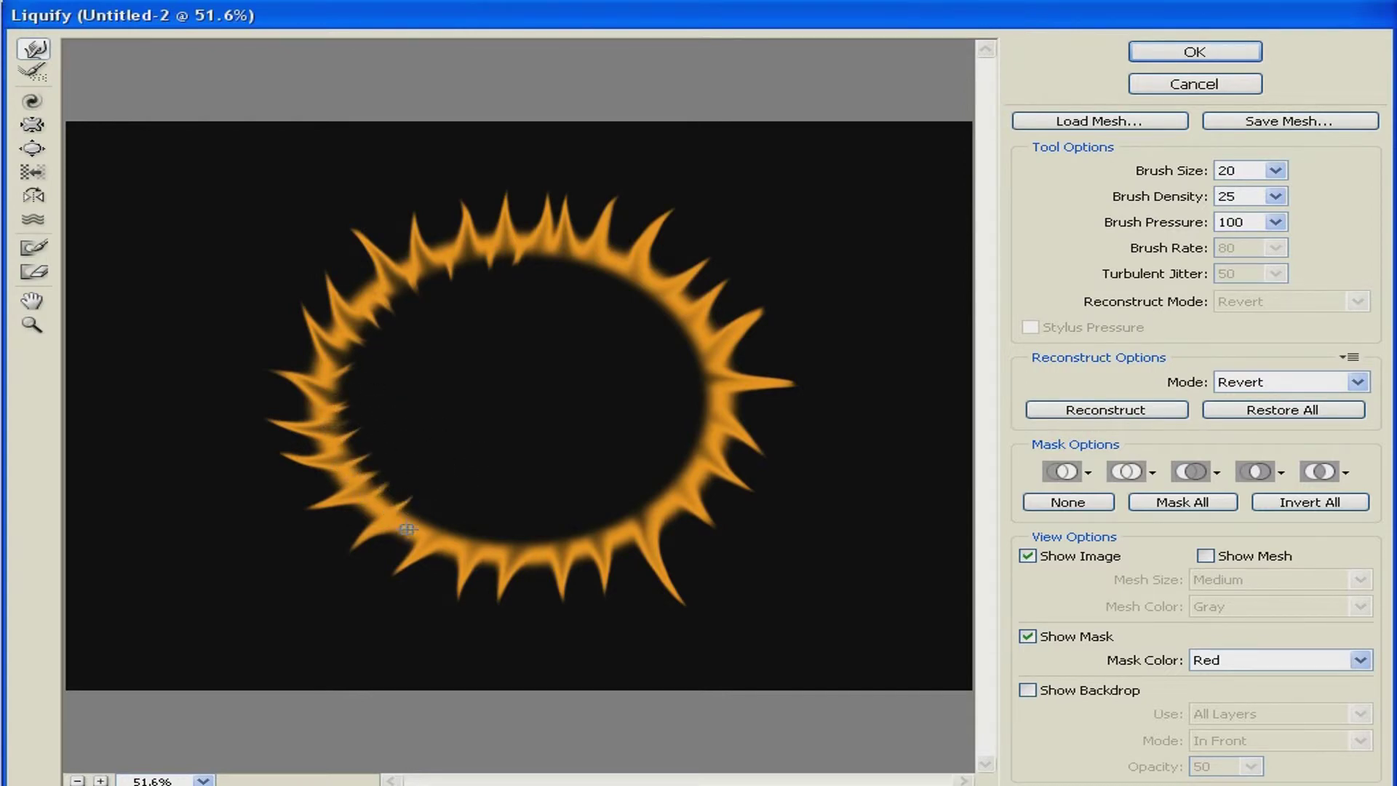
pyautogui.moveTo(463, 536); pyautogui.dragTo(456, 484)
pyautogui.moveTo(518, 542)
pyautogui.mouseDown()
pyautogui.moveTo(520, 513)
pyautogui.moveTo(530, 483)
pyautogui.mouseUp()
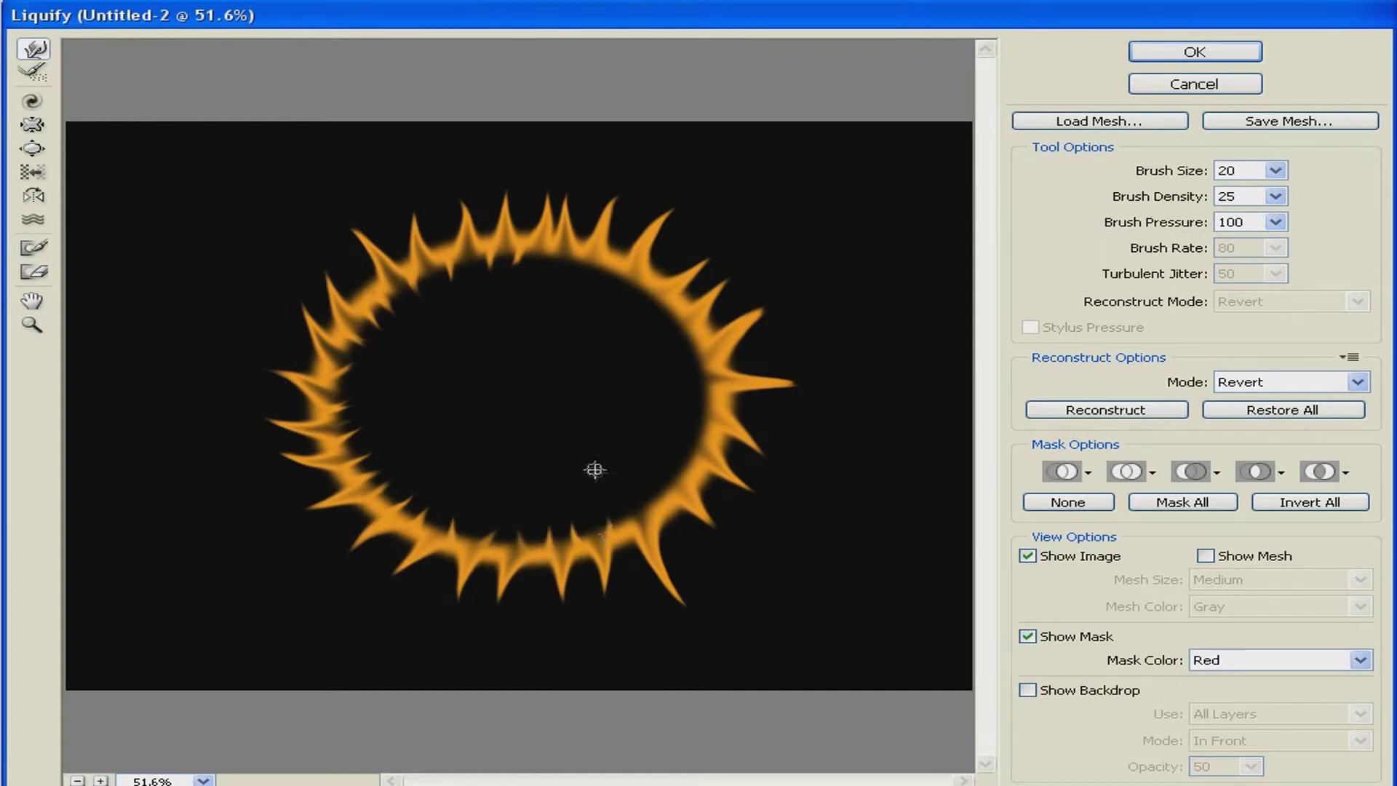
pyautogui.moveTo(635, 525)
pyautogui.mouseDown()
pyautogui.moveTo(606, 483)
pyautogui.moveTo(669, 488)
pyautogui.mouseUp()
# Smear the right and upper inner edges, then apply the Liquify result.
pyautogui.moveTo(691, 436); pyautogui.dragTo(715, 442)
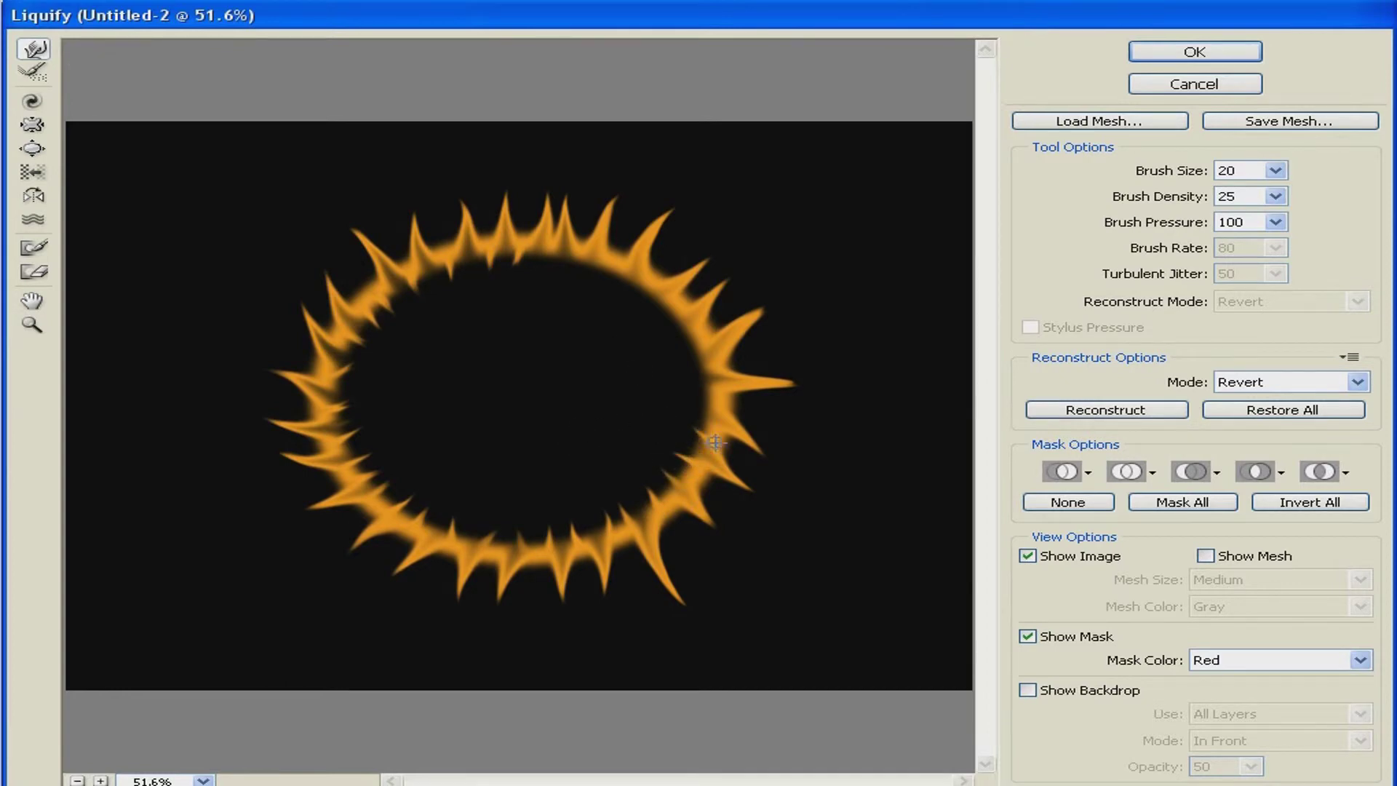
pyautogui.moveTo(645, 339); pyautogui.dragTo(715, 395)
pyautogui.moveTo(666, 289); pyautogui.dragTo(645, 351)
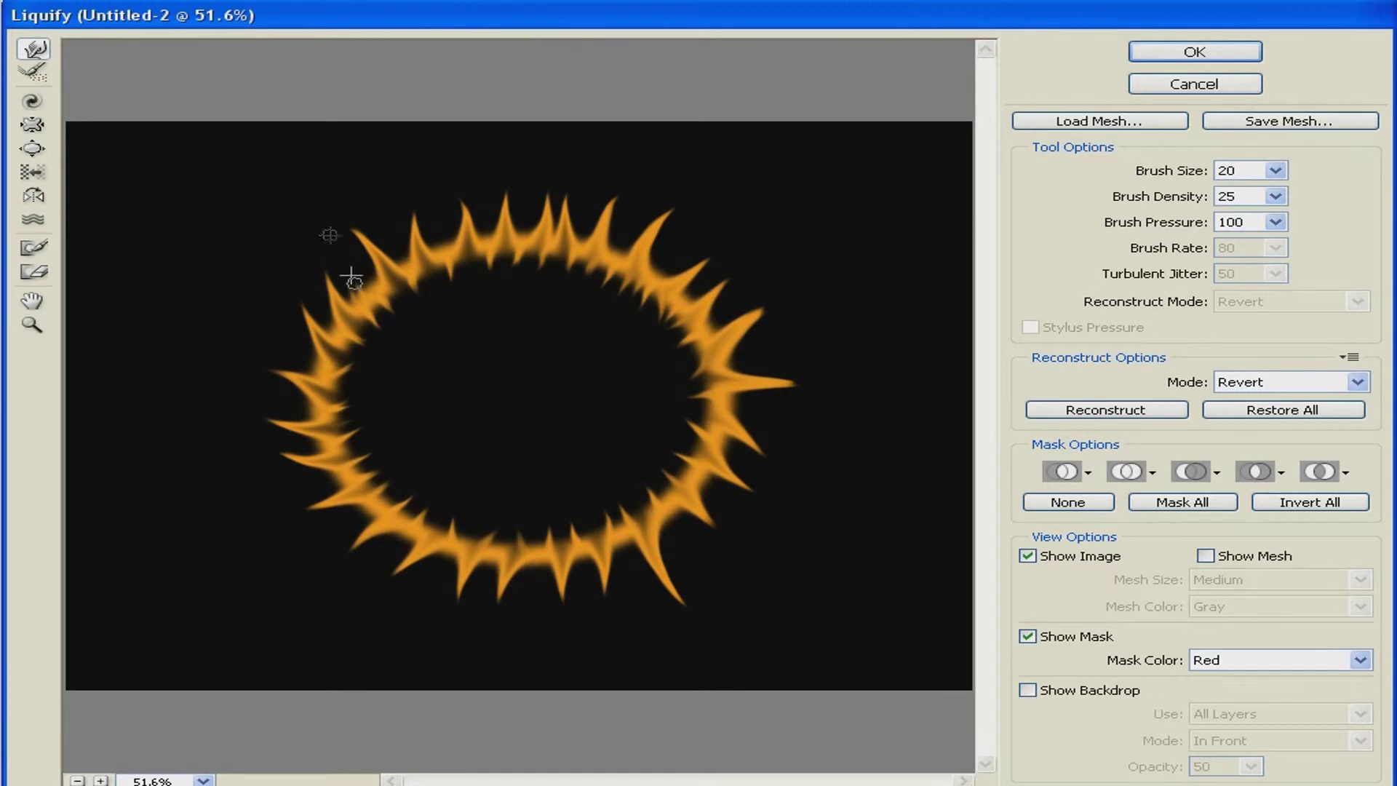
pyautogui.moveTo(378, 289); pyautogui.dragTo(412, 270)
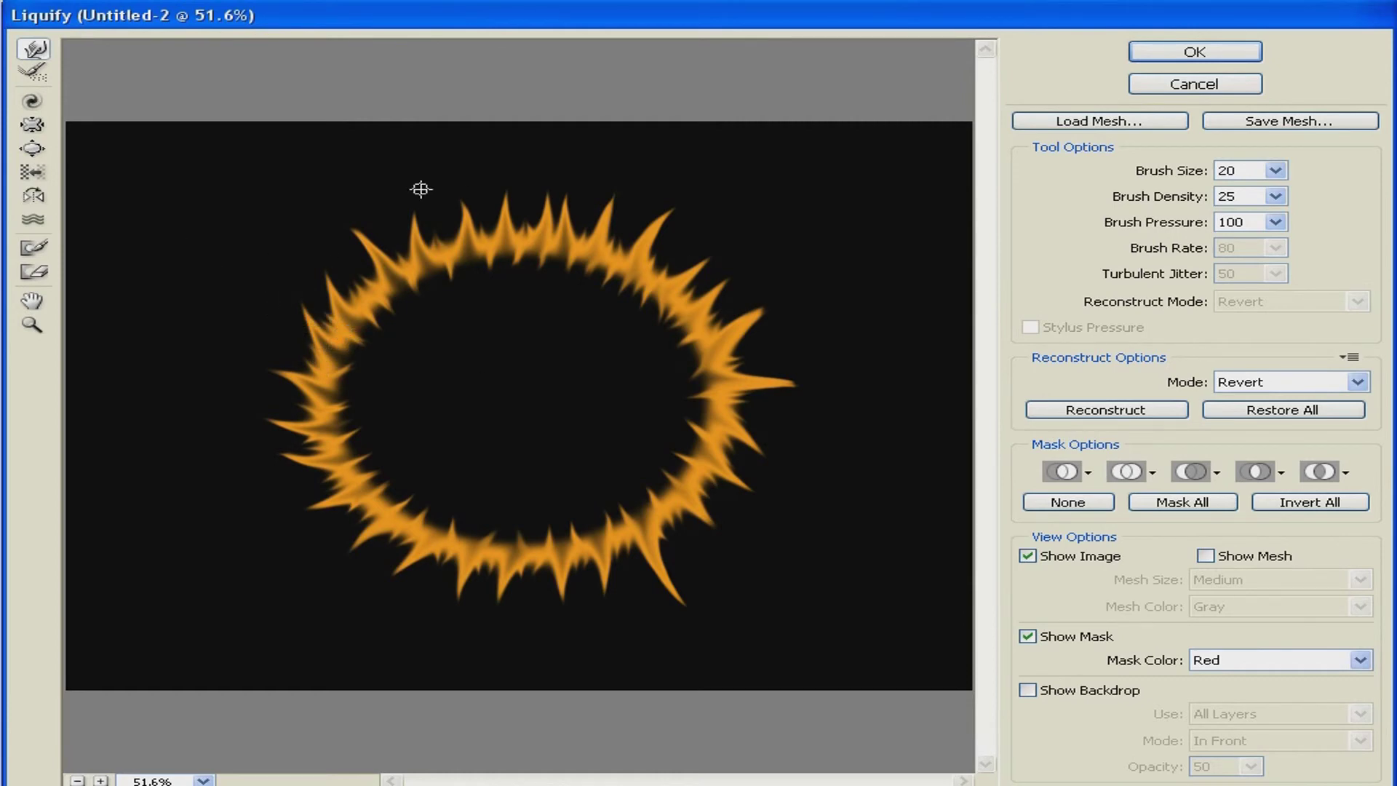
pyautogui.click(1191, 52)
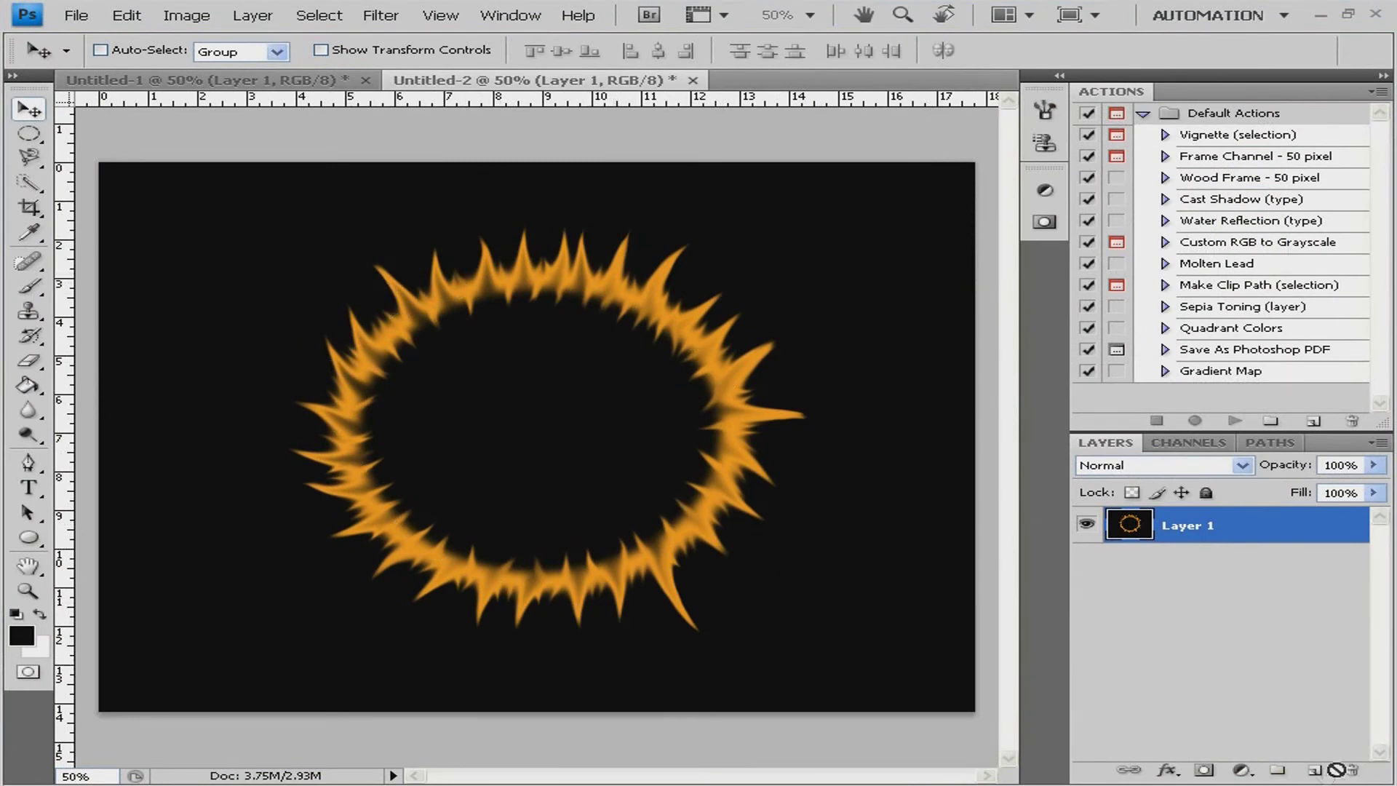
# Fill a new Layer 2 with Filter > Render > Clouds and set its blend mode to Overlay.
pyautogui.click(1314, 770)
pyautogui.click(382, 18)
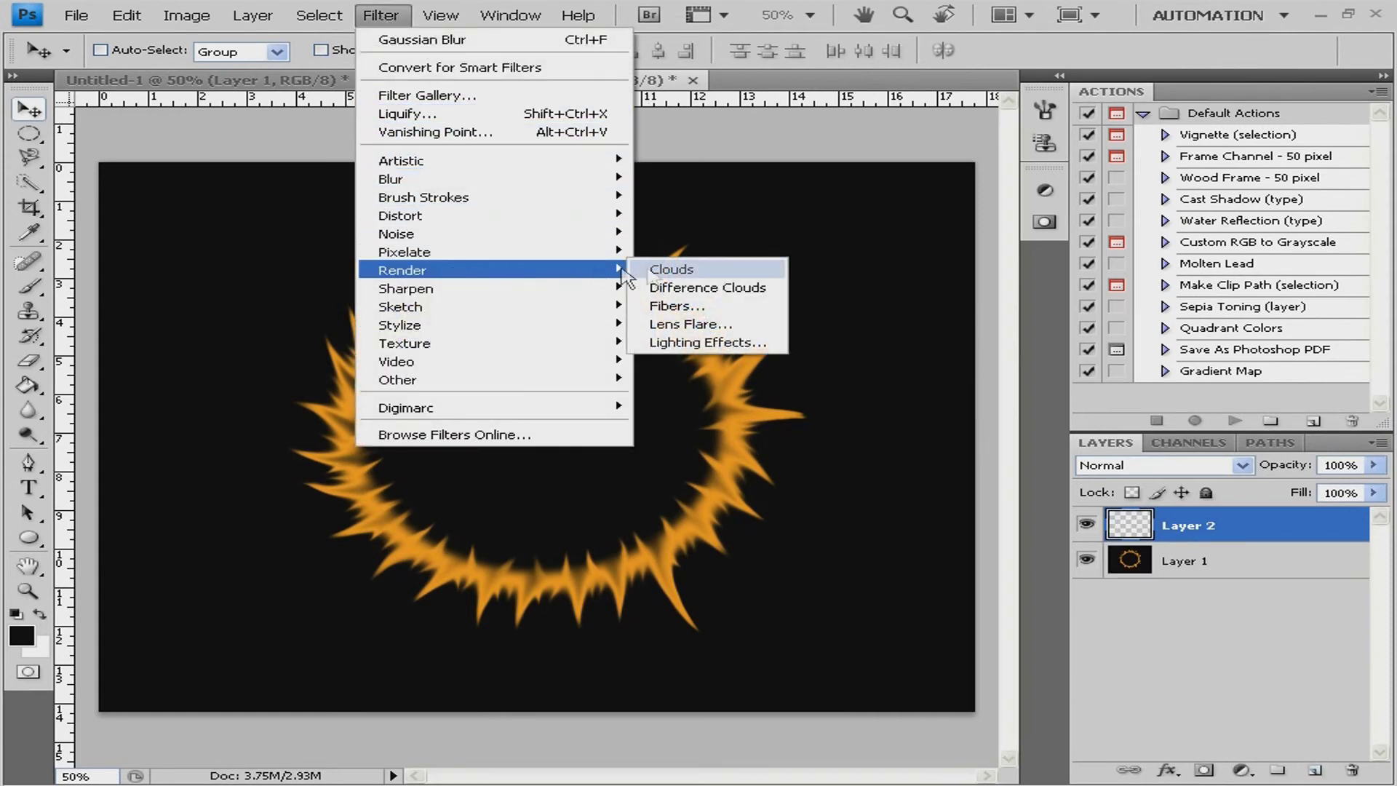
pyautogui.click(662, 269)
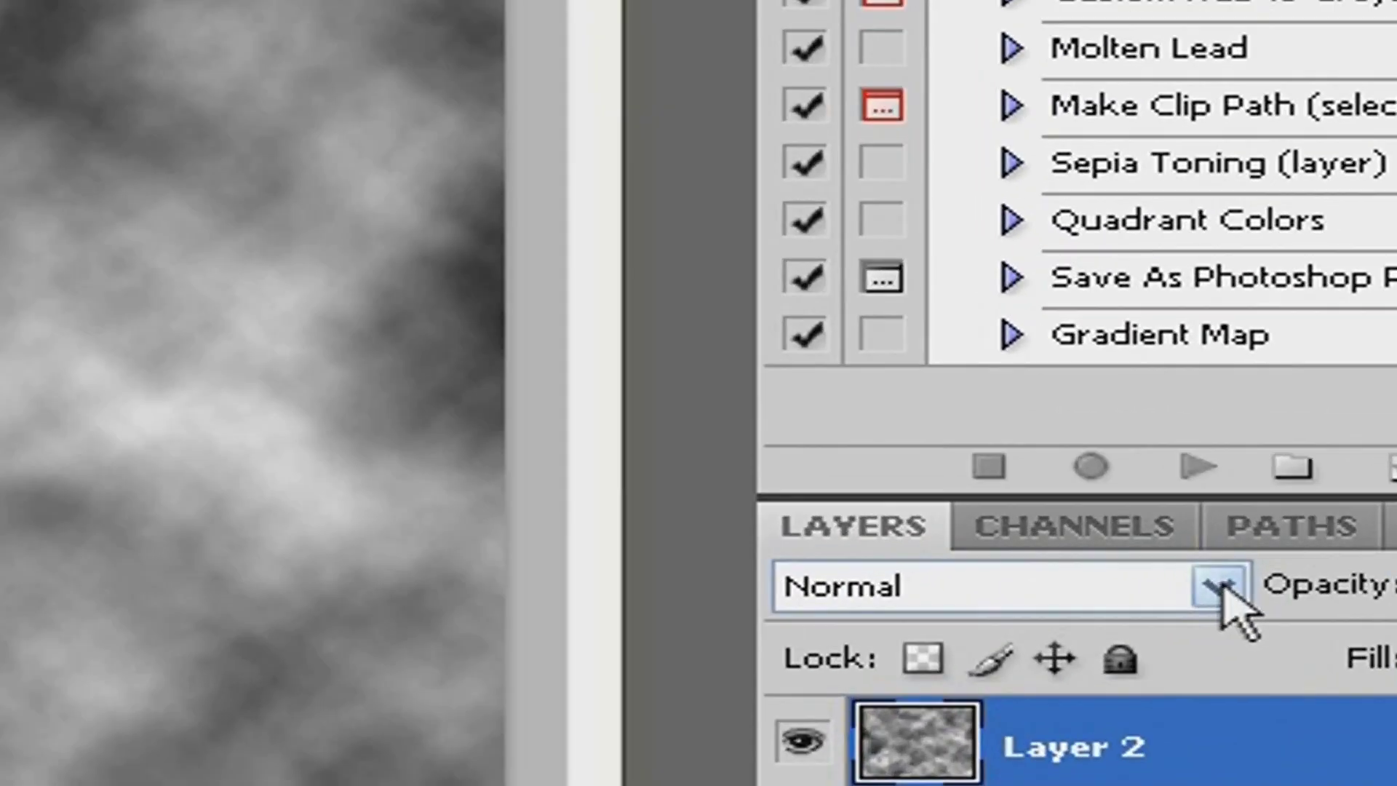
pyautogui.click(1241, 465)
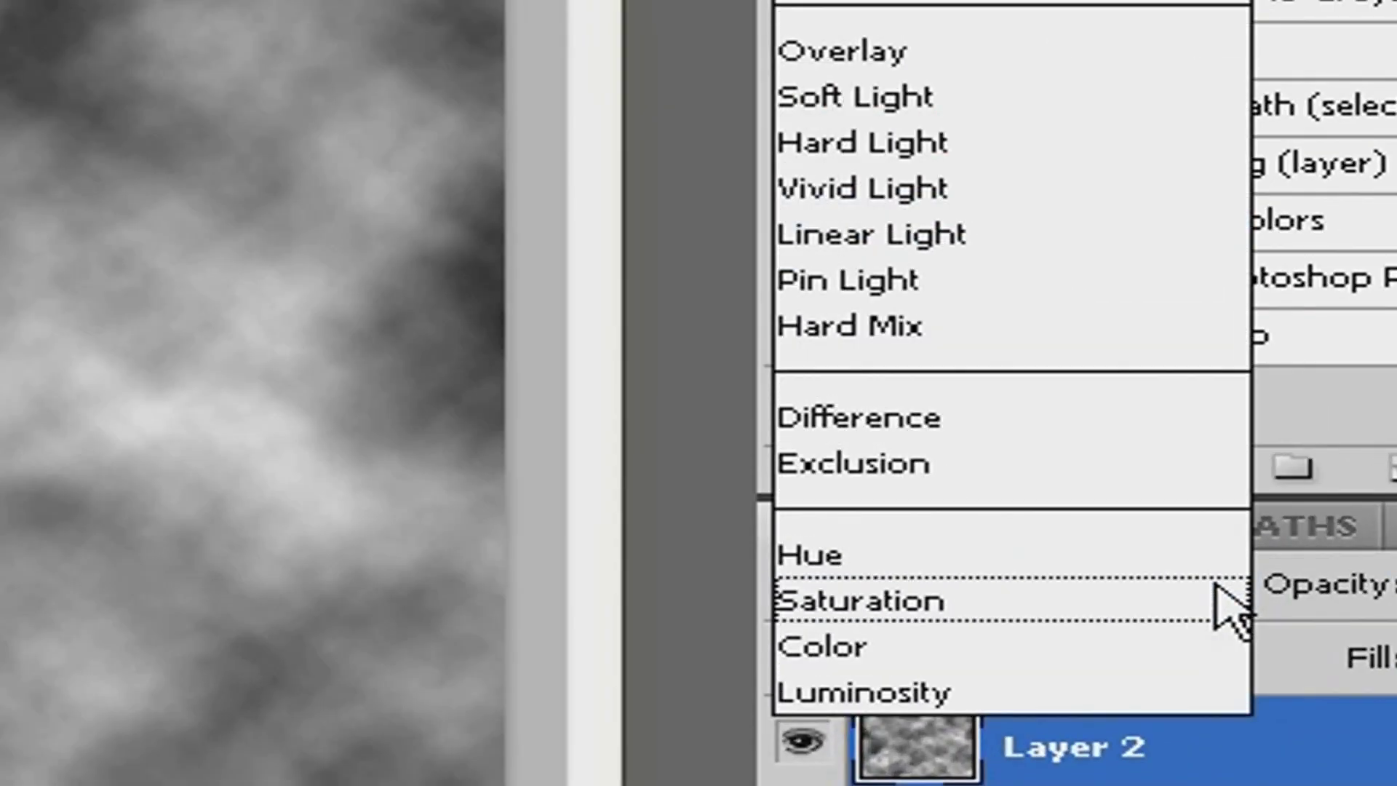
pyautogui.click(1007, 54)
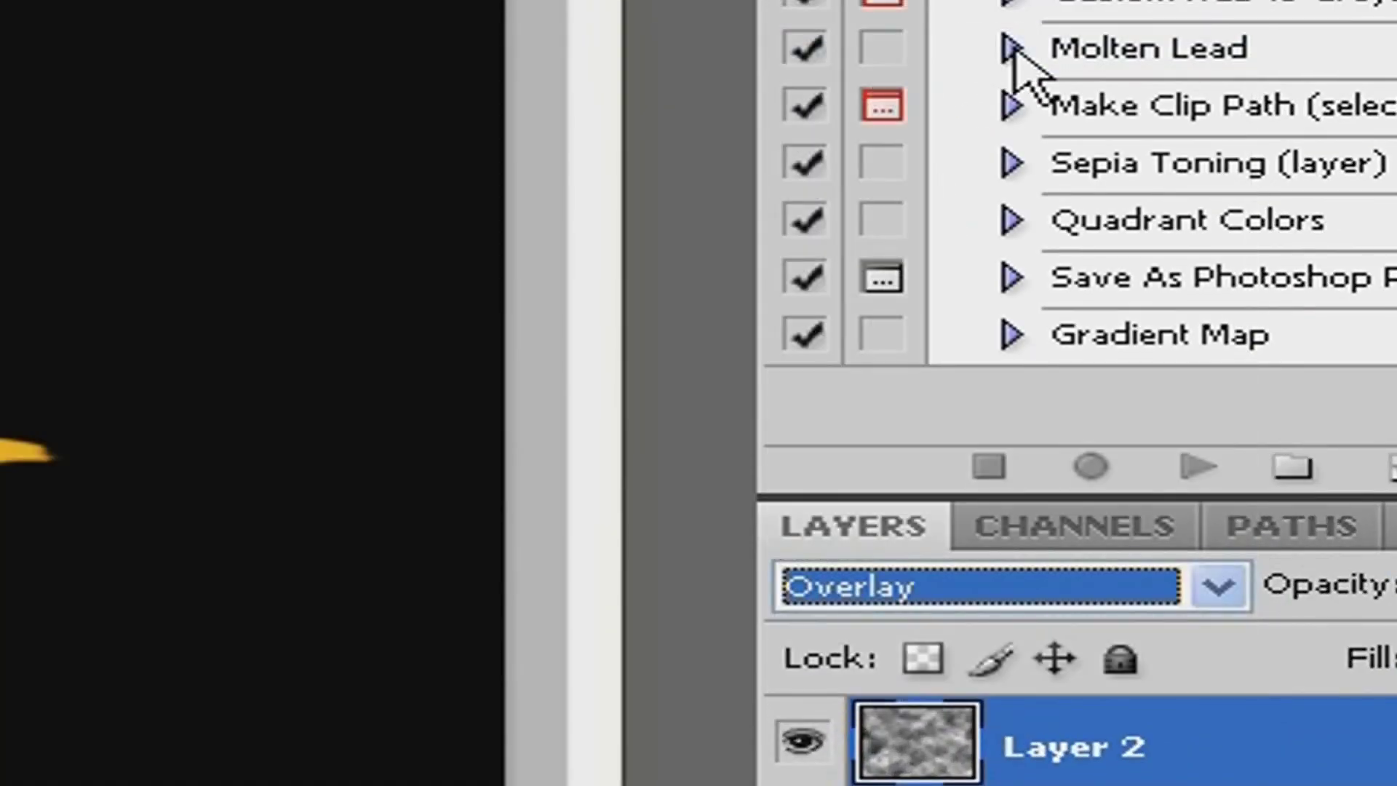